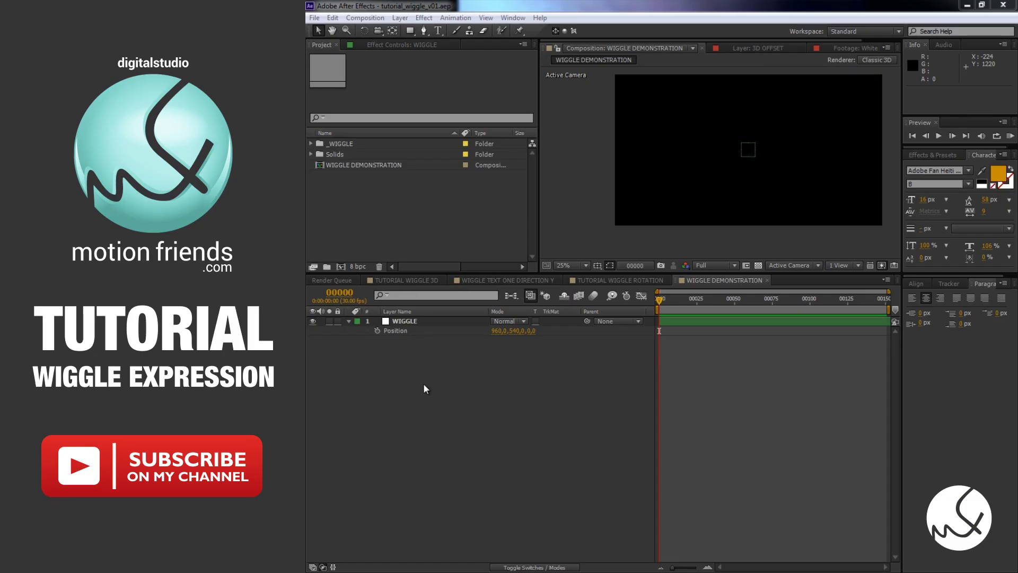
Give the WIGGLE layer's Position the expression wiggle(1,30) and scrub the timeline to preview it.
alt+click(377, 330)
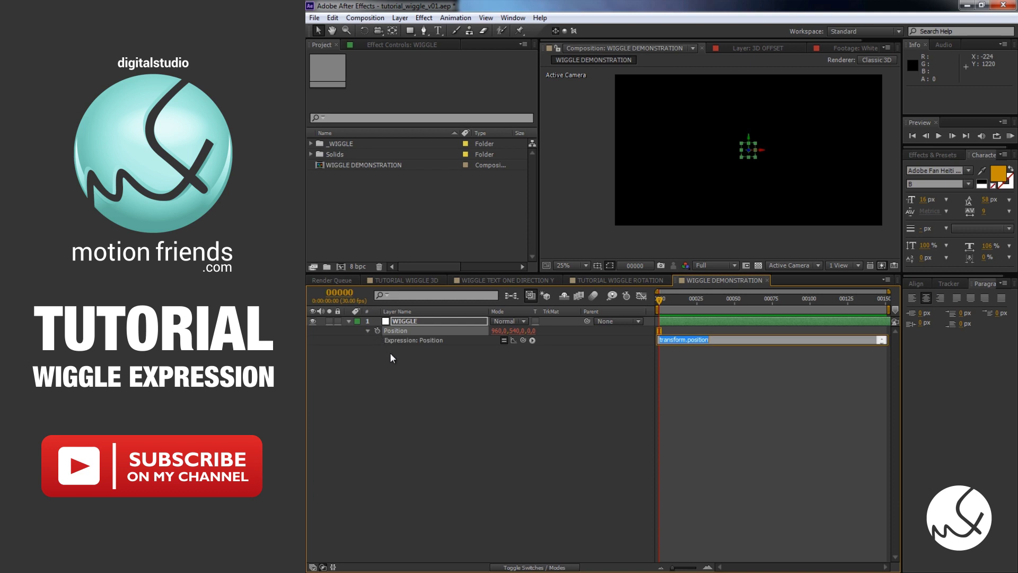
text(wiggle)
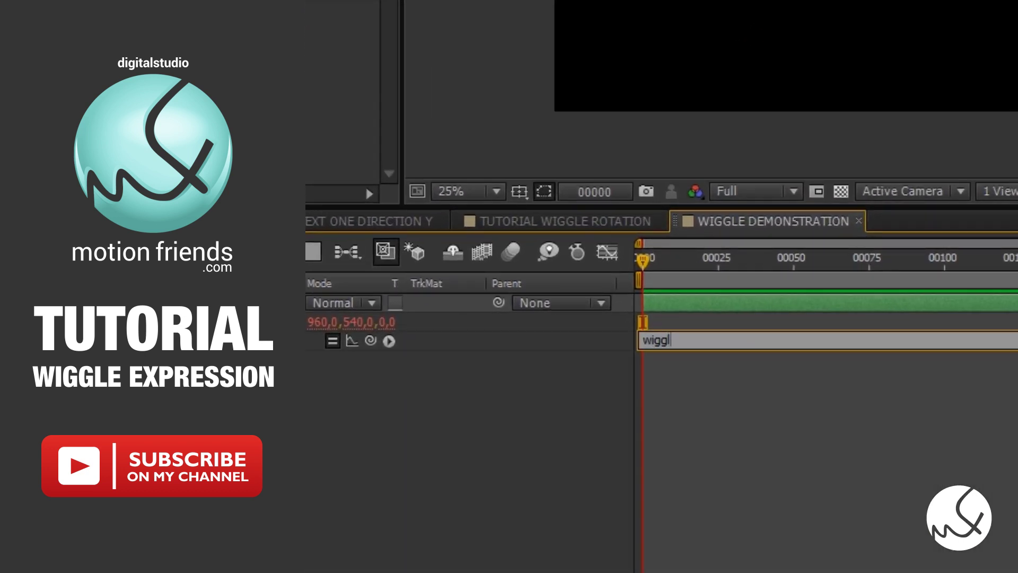
text(()
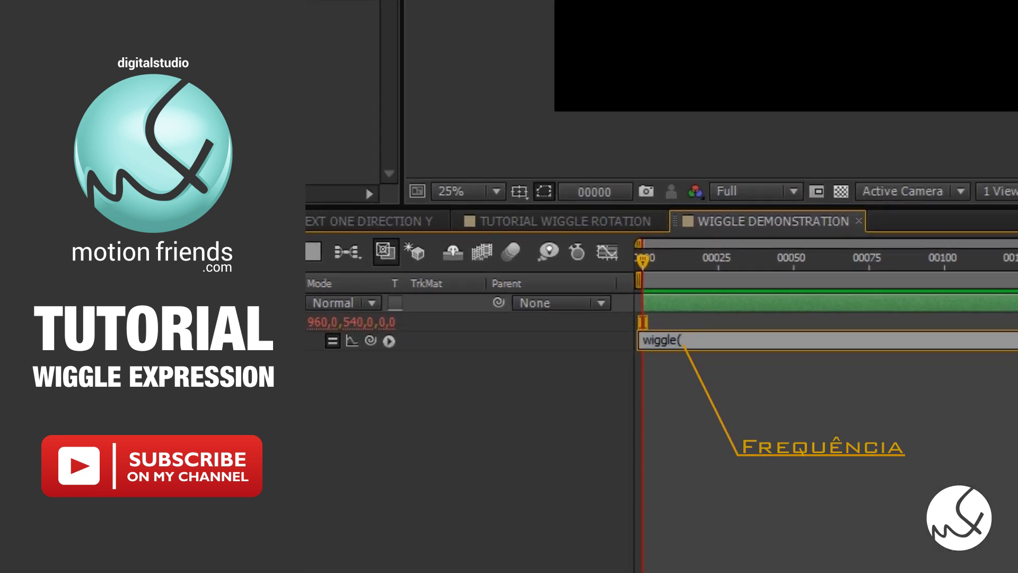
text(1)
text(,)
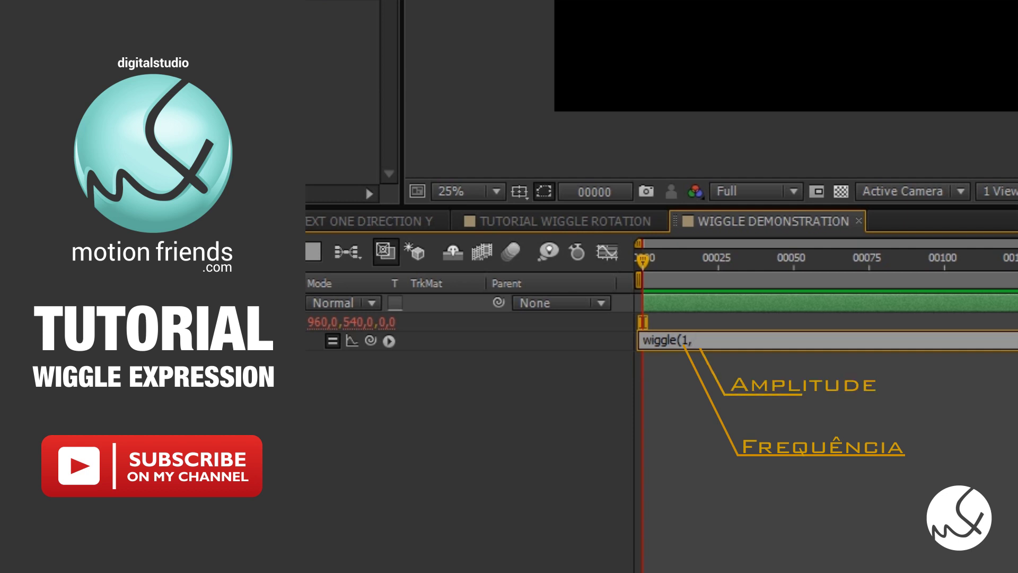
text(30))
click(724, 253)
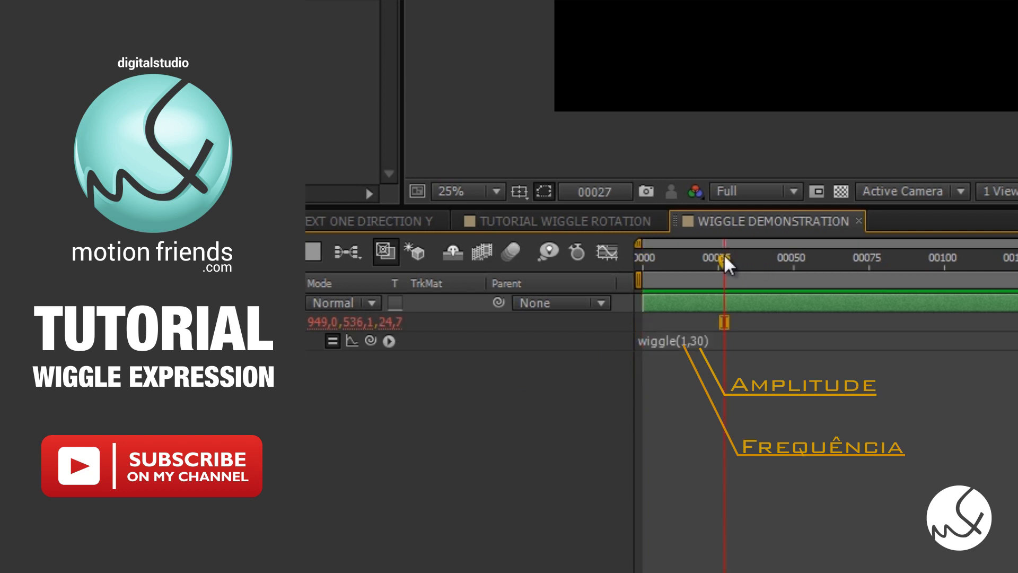
drag(659, 303, 805, 316)
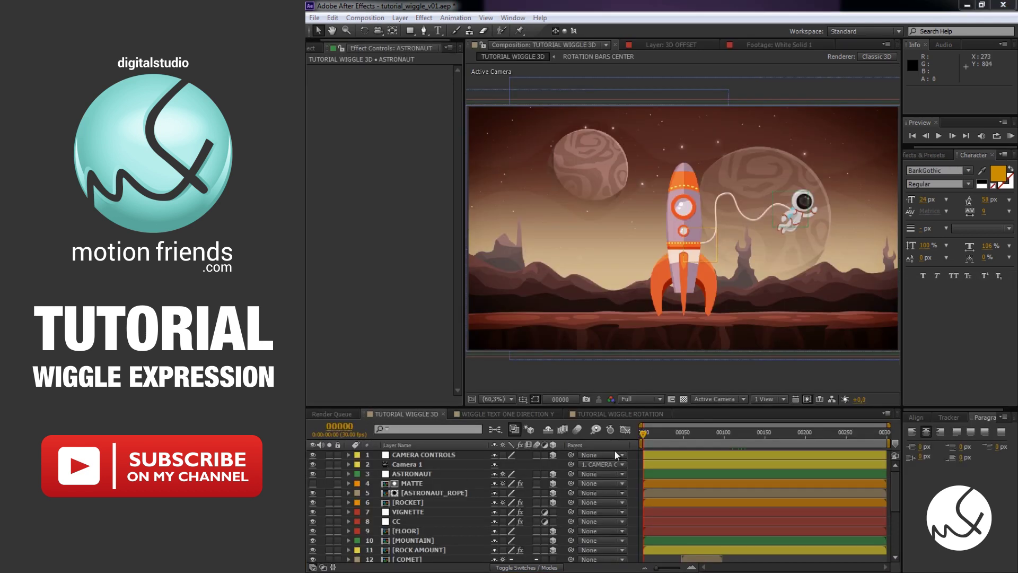
Add a wiggle(.5,40) expression to the ASTRONAUT layer's Position and scrub to preview it.
mouse_move(643, 432)
mouse_down()
mouse_move(711, 436)
mouse_move(643, 441)
mouse_up()
click(412, 473)
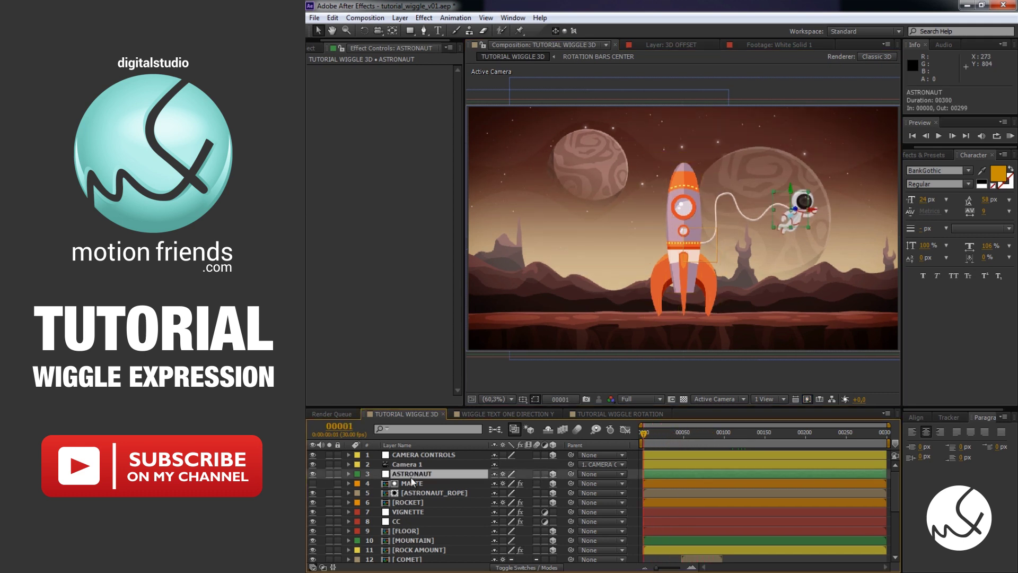
key(p)
alt+click(378, 483)
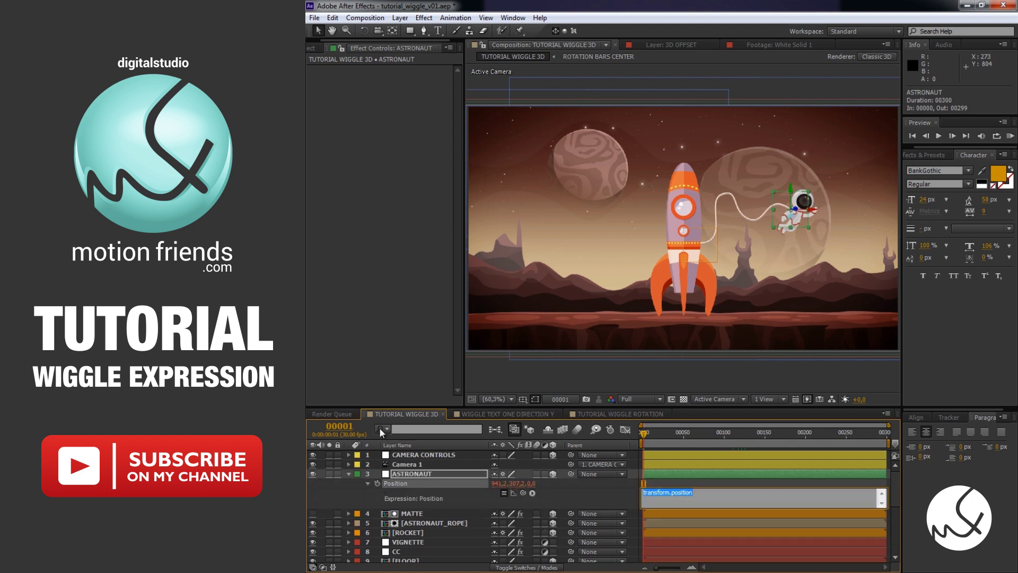
text(wiggle(.5,40)
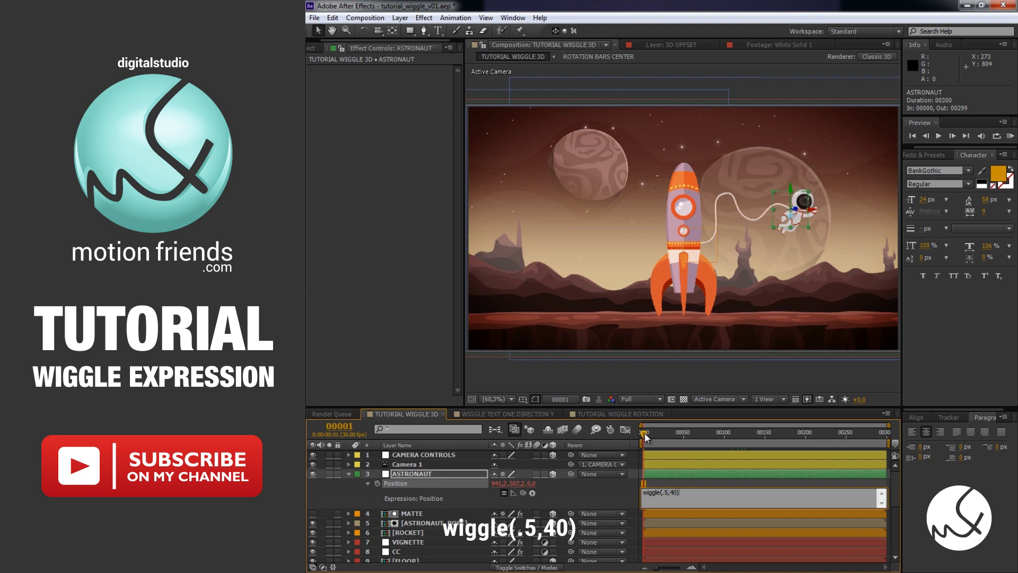
mouse_move(644, 432)
mouse_down()
mouse_move(691, 443)
mouse_move(624, 444)
mouse_up()
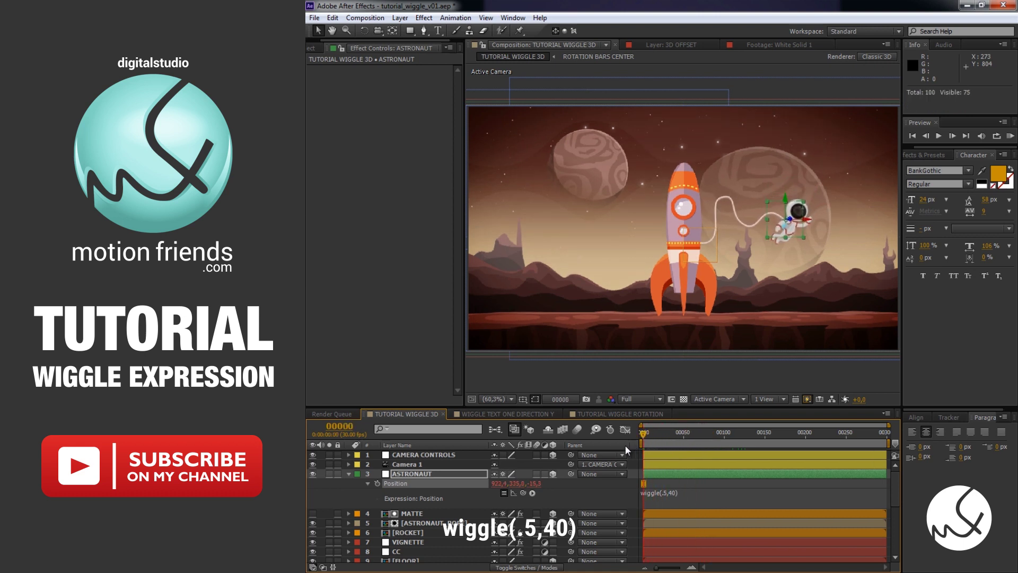
click(408, 473)
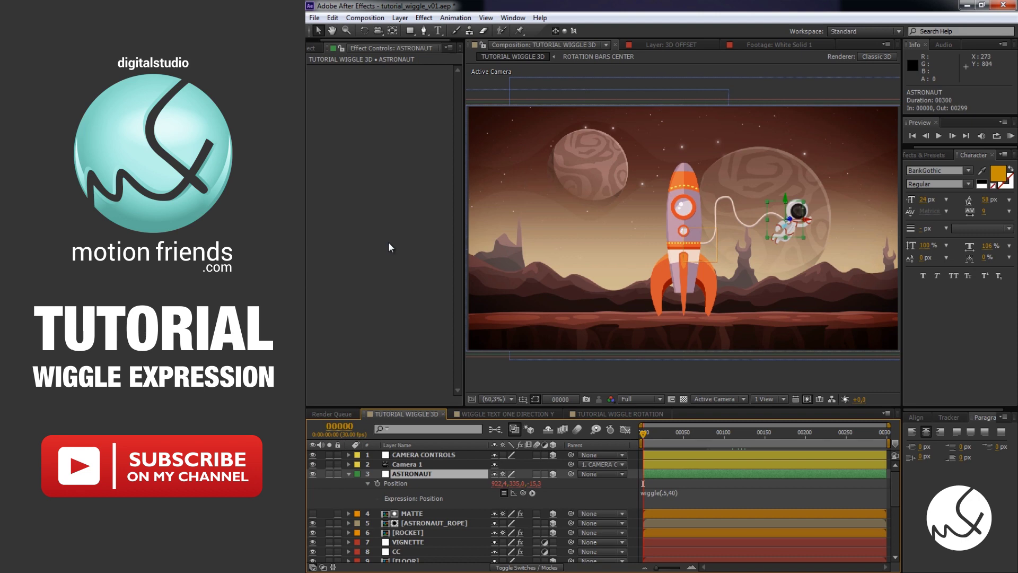
Add two Slider Control effects to the astronaut, named FREQ and AMP.
right_click(388, 243)
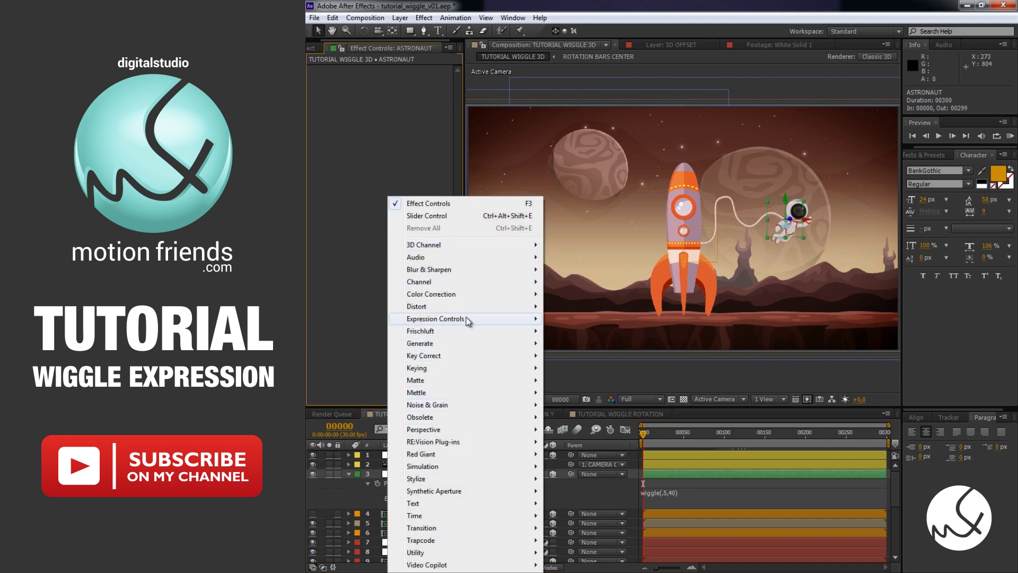
mouse_move(467, 317)
click(585, 391)
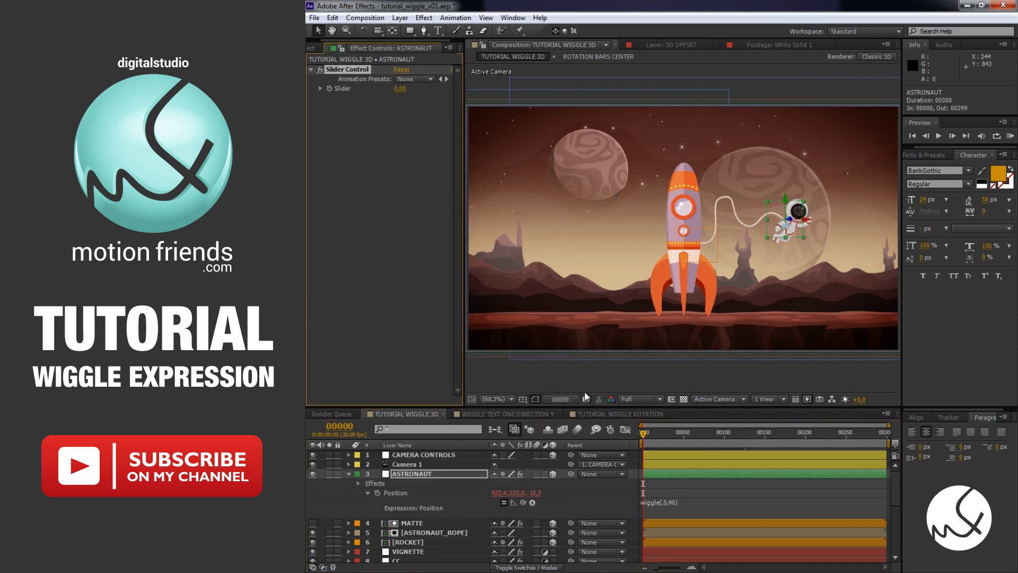
text(FREQ)
key(Return)
key(ctrl+d)
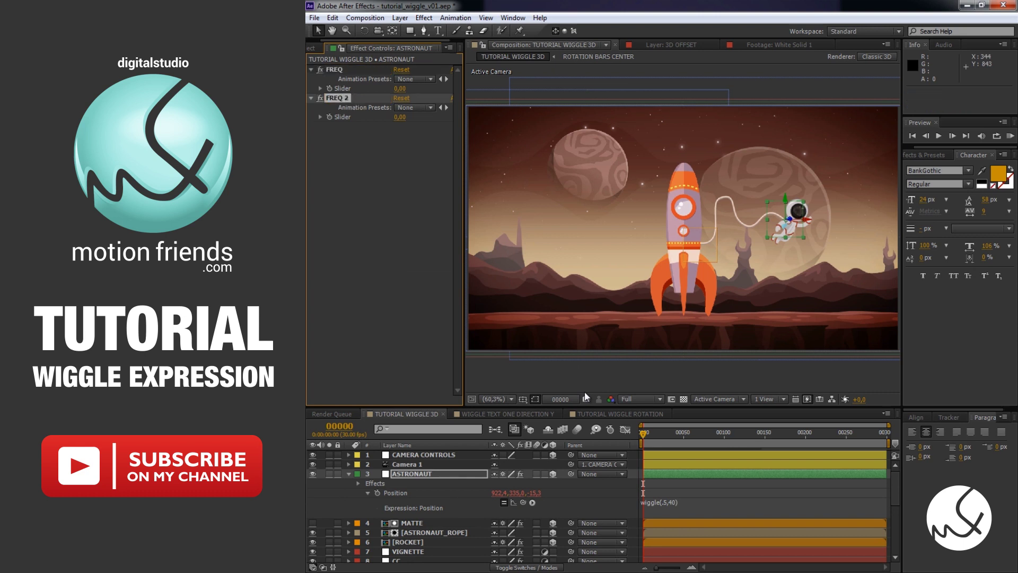
key(Return)
text(AMP)
key(Return)
Pick-whip FREQ and AMP into the wiggle expression's frequency and amplitude arguments.
click(666, 502)
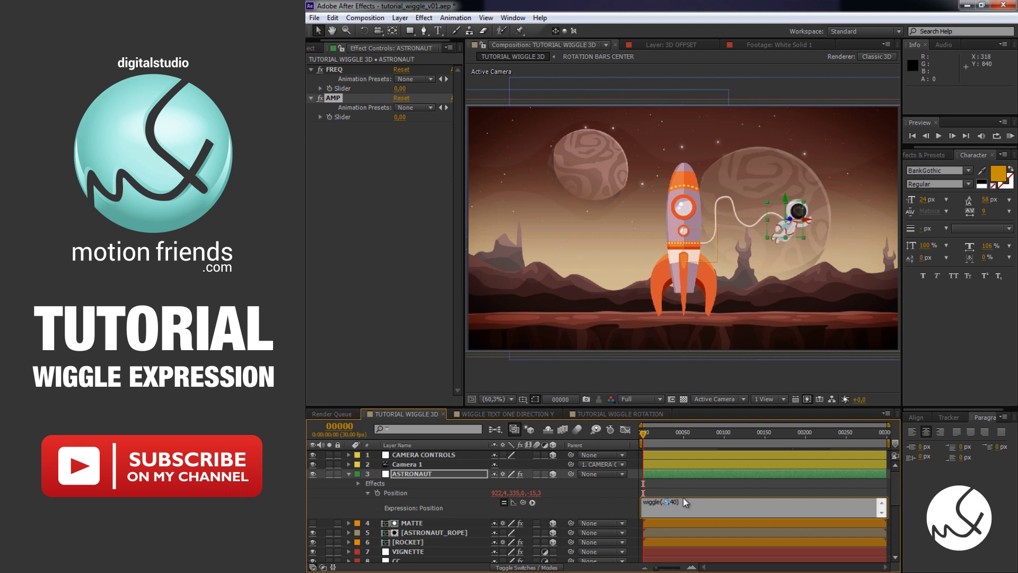
drag(523, 503, 384, 88)
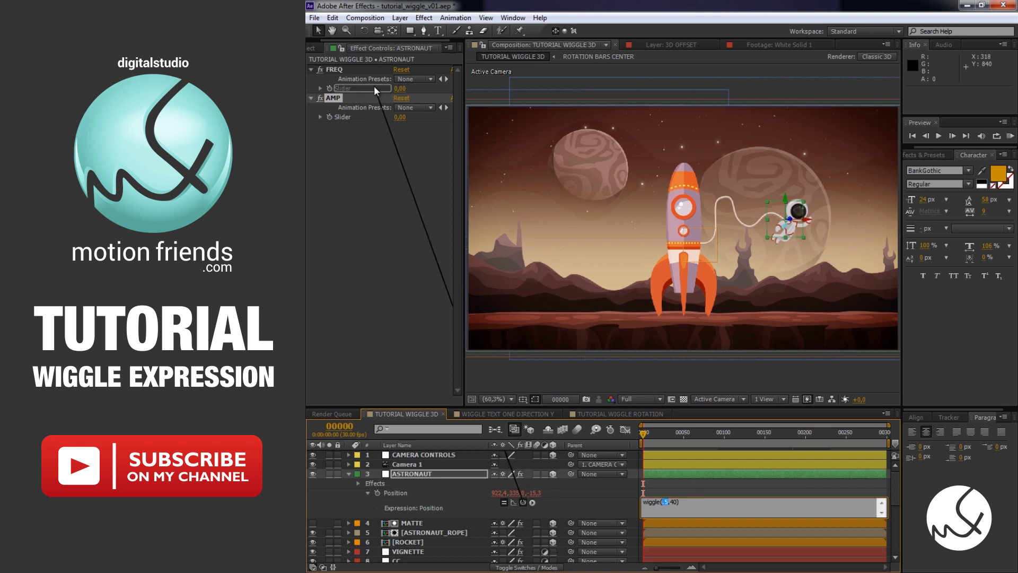
click(728, 501)
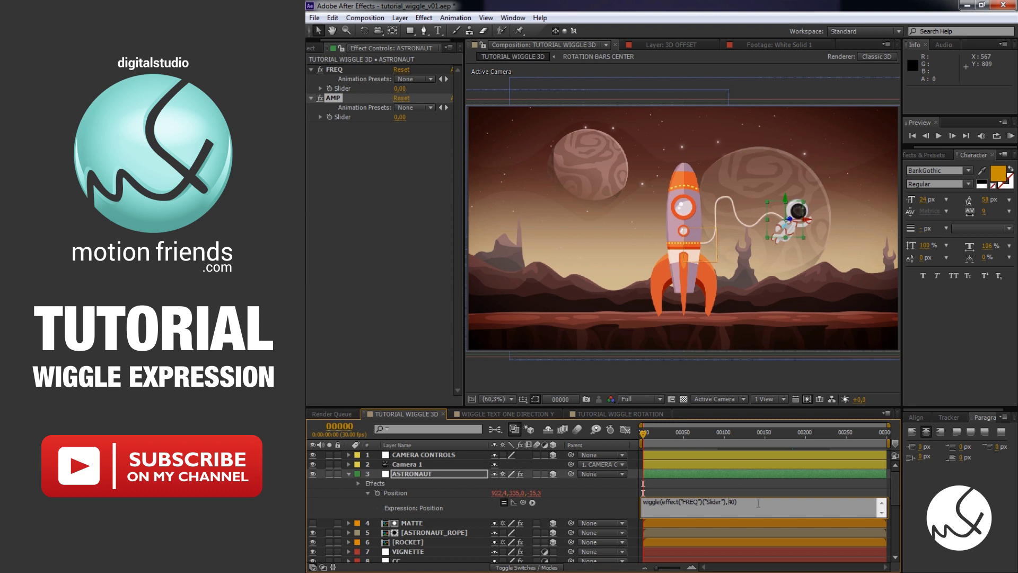
double_click(732, 502)
drag(523, 502, 352, 118)
click(658, 436)
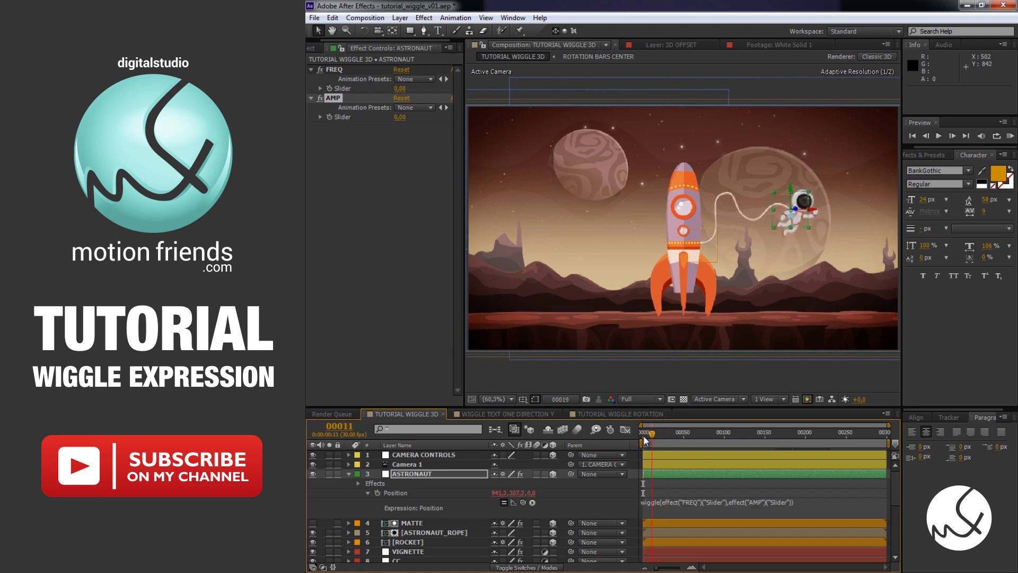
Set the FREQ slider to 0,5 and the AMP slider to 40.
click(400, 88)
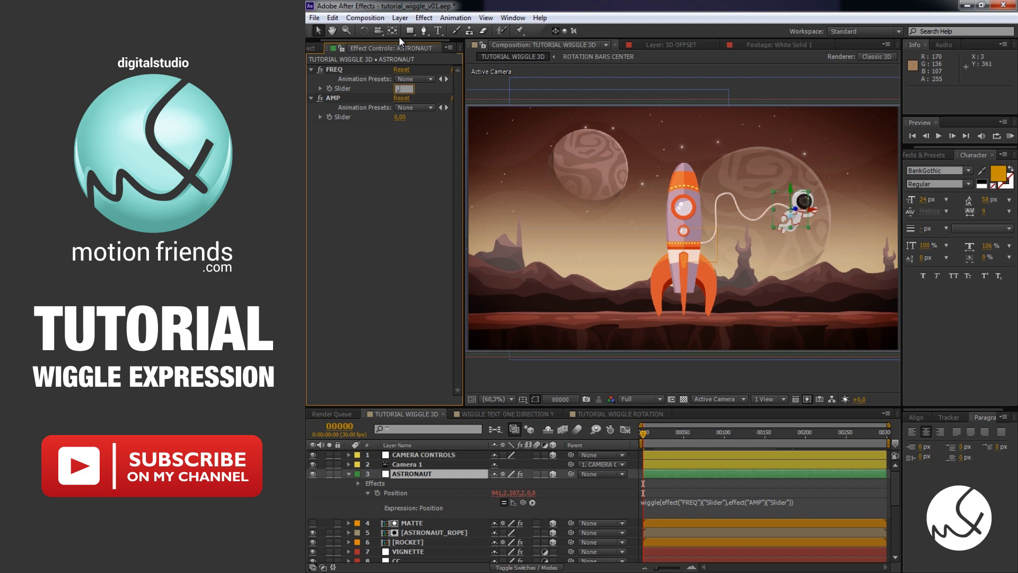
text(0,5)
key(Return)
click(398, 117)
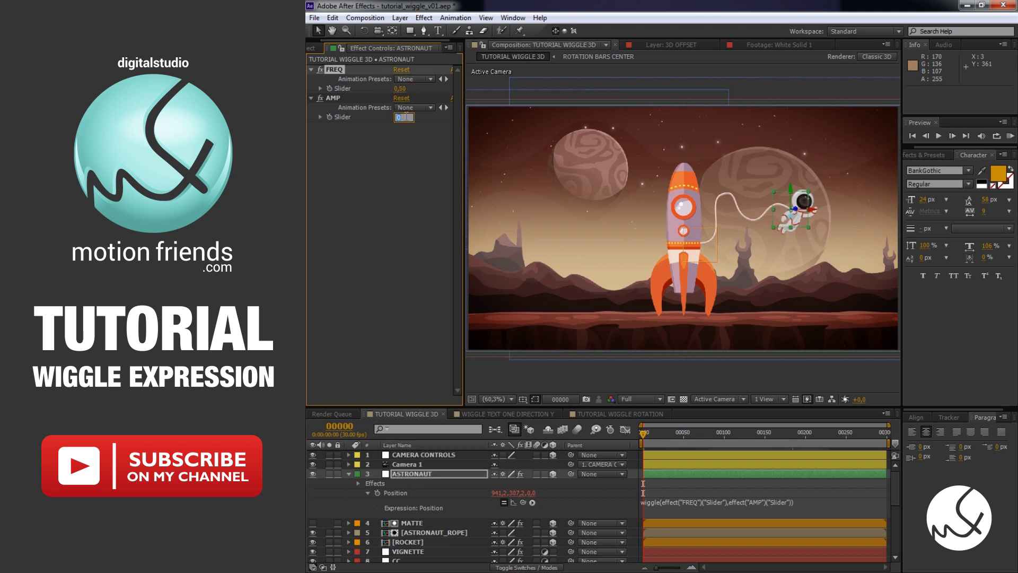
text(40)
key(Return)
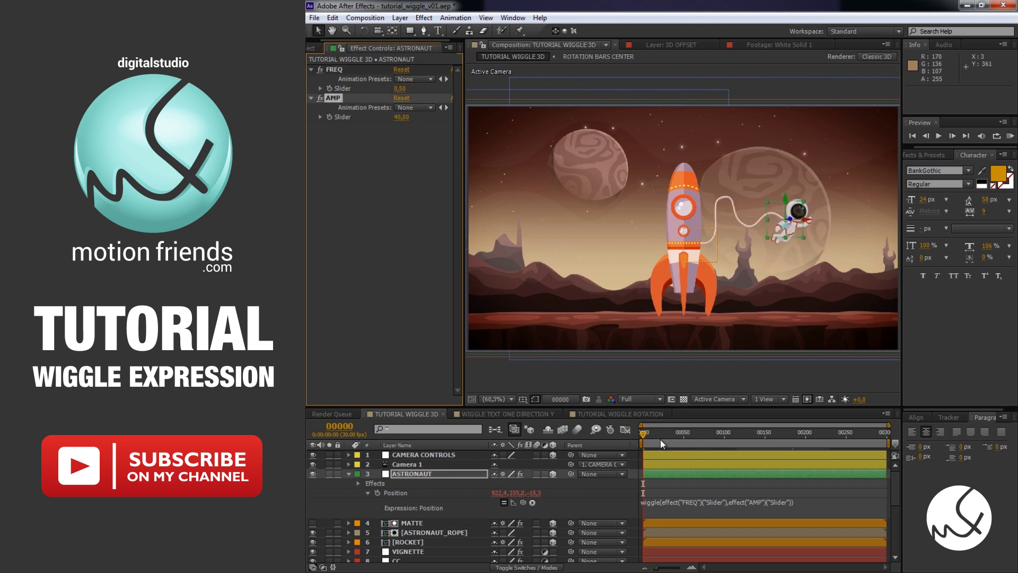
Rewrite the Position expression as freq and amp variables linked to the sliders, feeding wiggle(freq,amp).
mouse_move(647, 432)
mouse_down()
mouse_move(725, 450)
mouse_move(643, 448)
mouse_up()
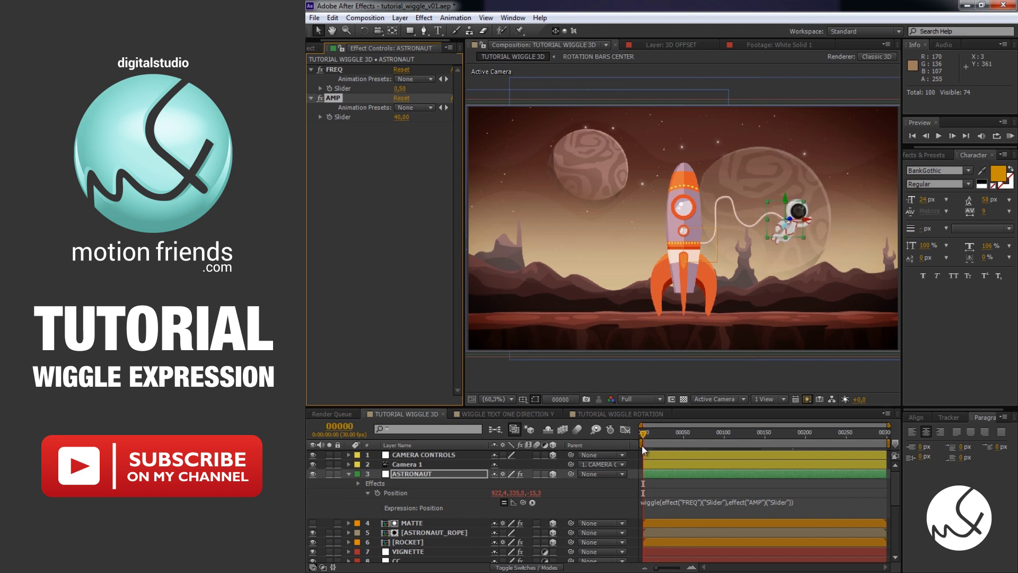
click(666, 503)
text(freq=)
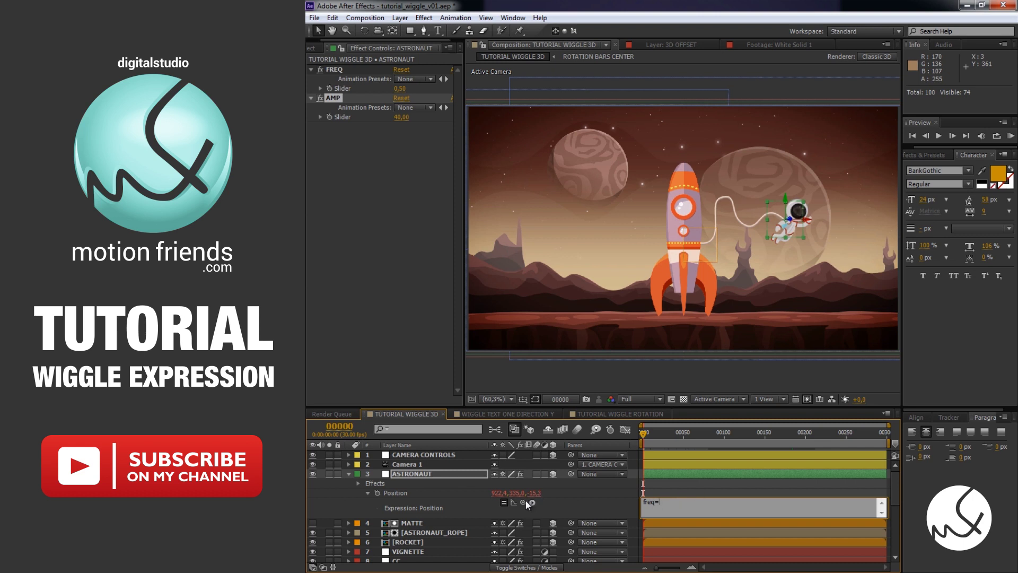
drag(523, 501, 363, 90)
key(Return)
text(amp=)
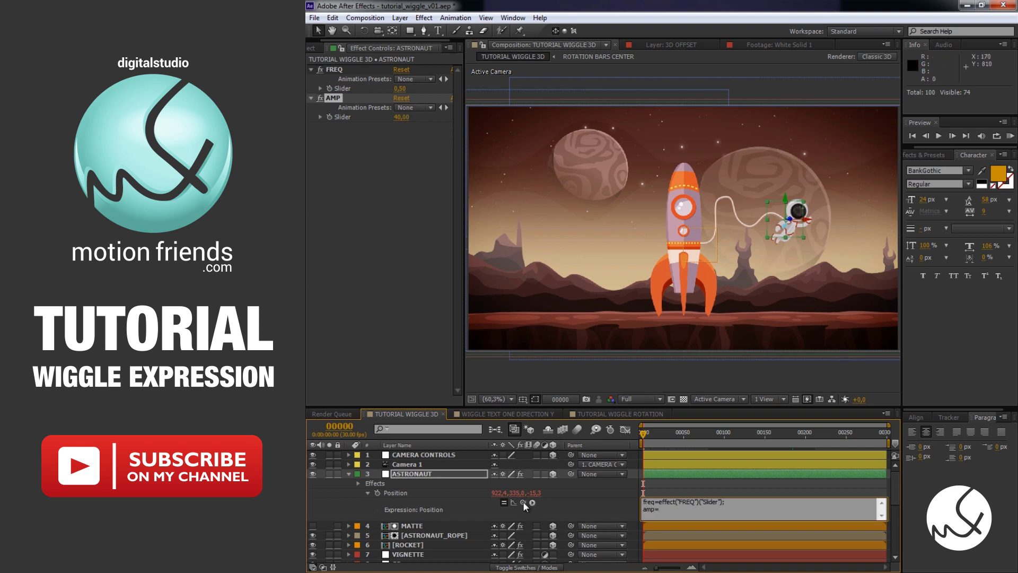
drag(523, 501, 356, 120)
key(Return)
text(wiggle)
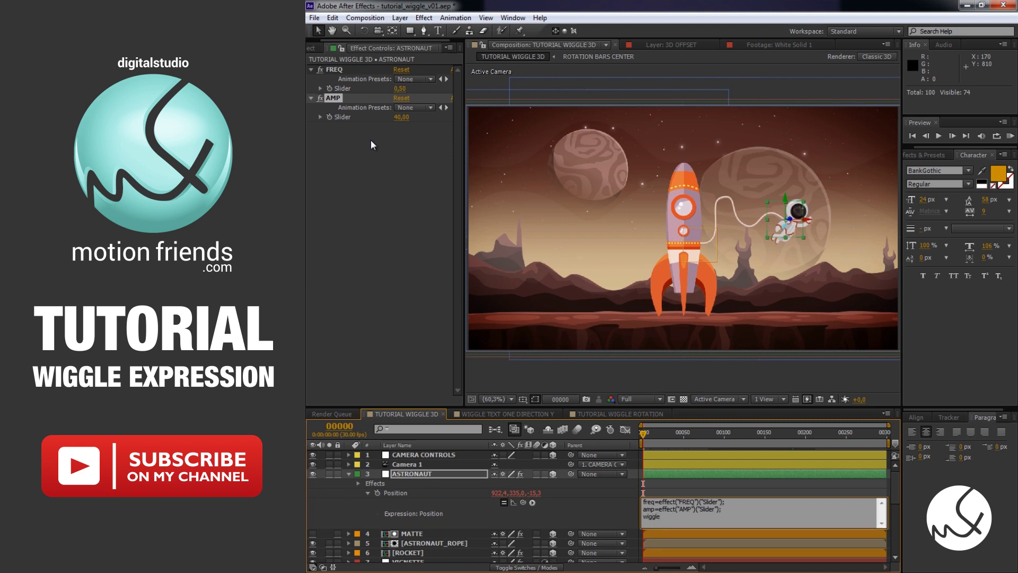
text((freq,)
text(amp)
click(648, 433)
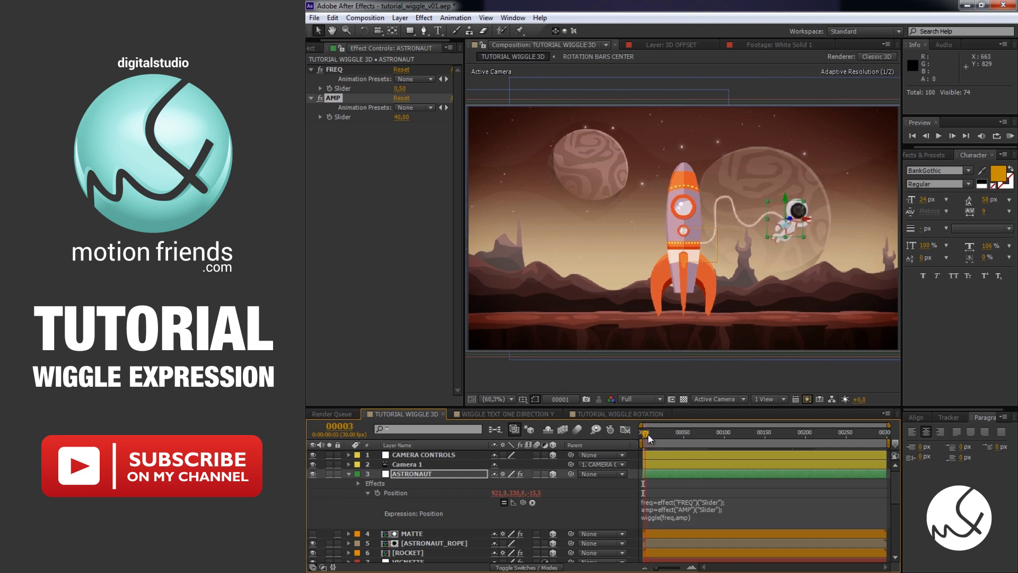
drag(648, 434, 704, 436)
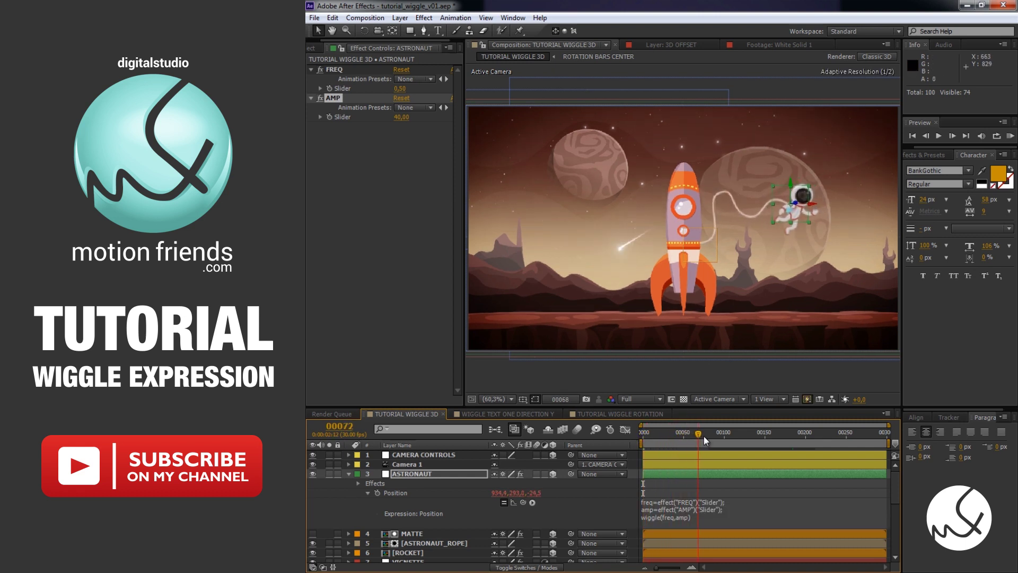
Keyframe the AMP slider and copy-paste its keyframes further along the timeline.
click(329, 116)
drag(663, 438, 765, 432)
key(ctrl+c)
key(ctrl+v)
key(ctrl+v)
key(KP_0)
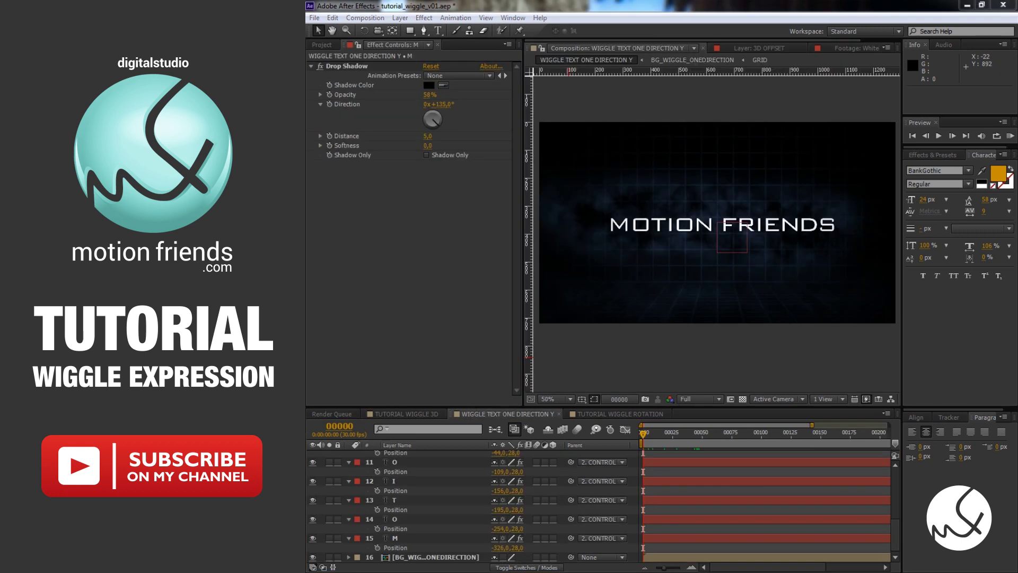
Select the MOTION FRIENDS letter layers one by one, ending on the M layer.
click(410, 537)
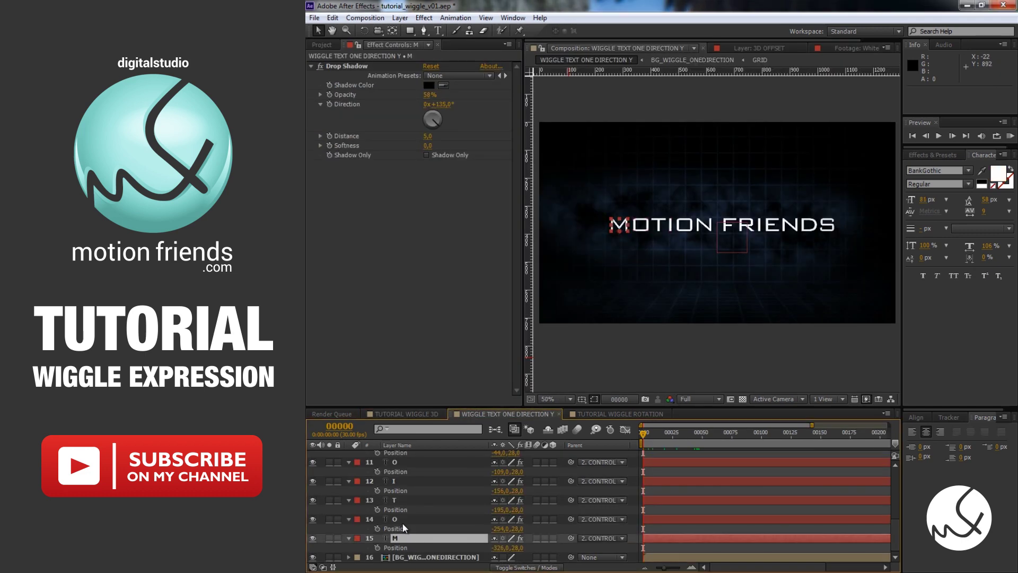
click(402, 519)
click(403, 499)
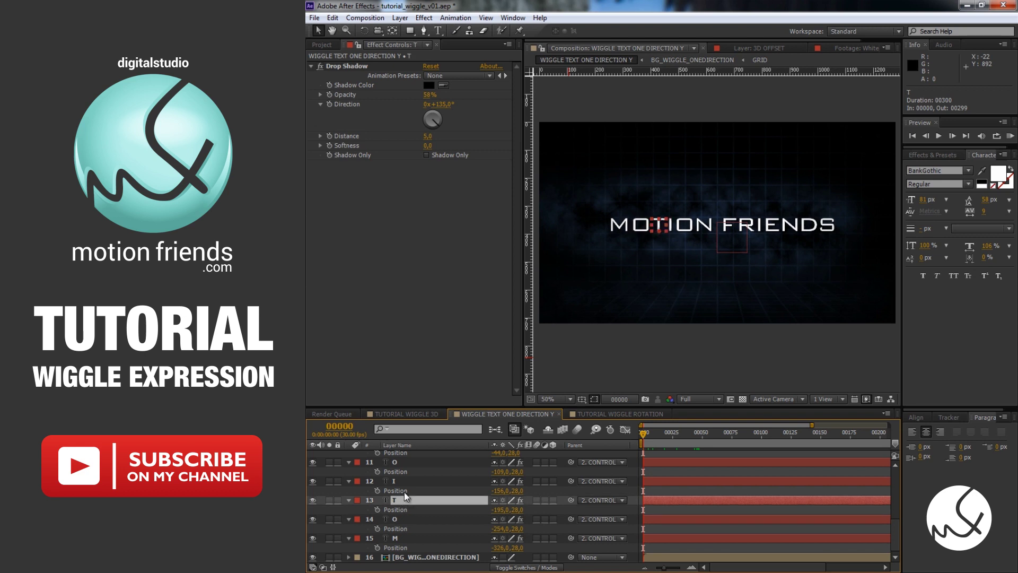
click(402, 481)
click(406, 462)
scroll(405, 475, up, 3)
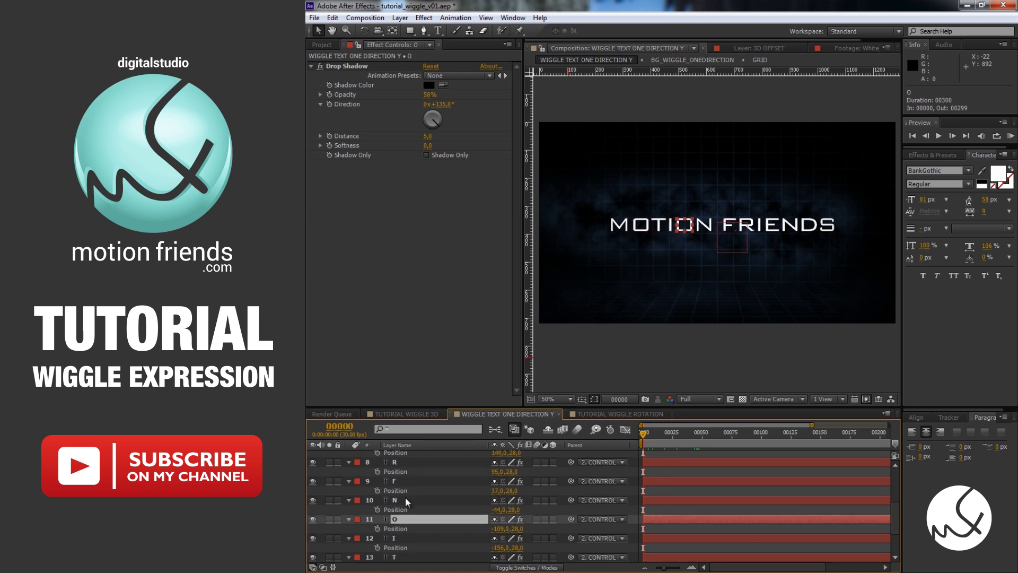
click(405, 500)
click(406, 481)
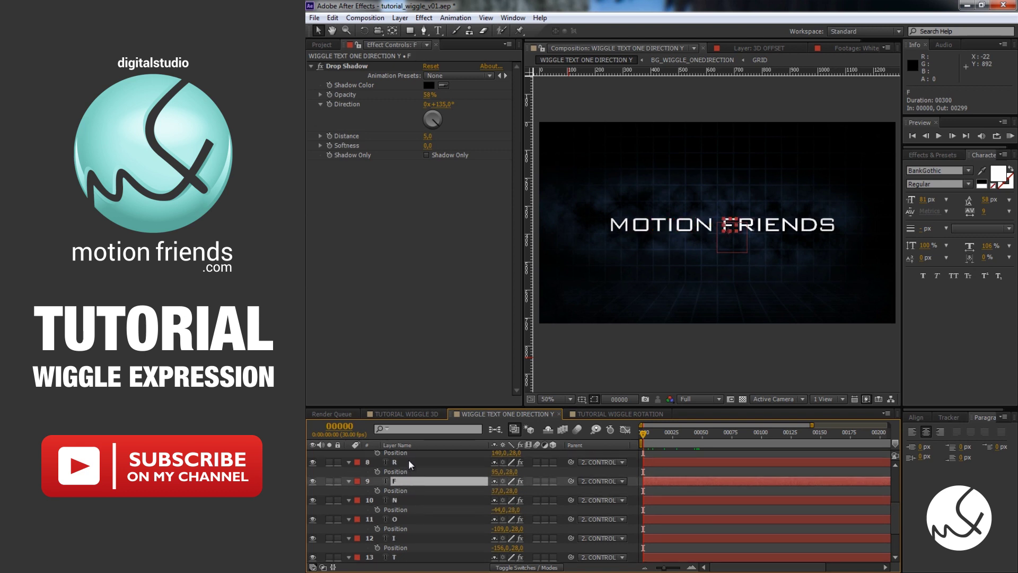
click(408, 461)
scroll(411, 482, down, 3)
click(406, 537)
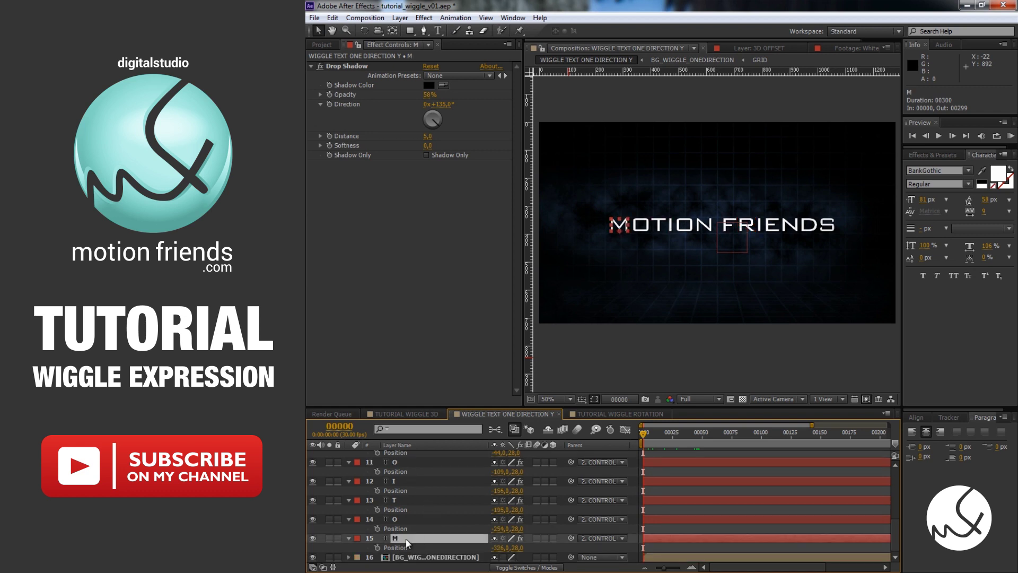
Give M's Position y=wiggle(1.5,20); [value[0],y[1]] and scrub to see it wiggle vertically.
alt+click(377, 547)
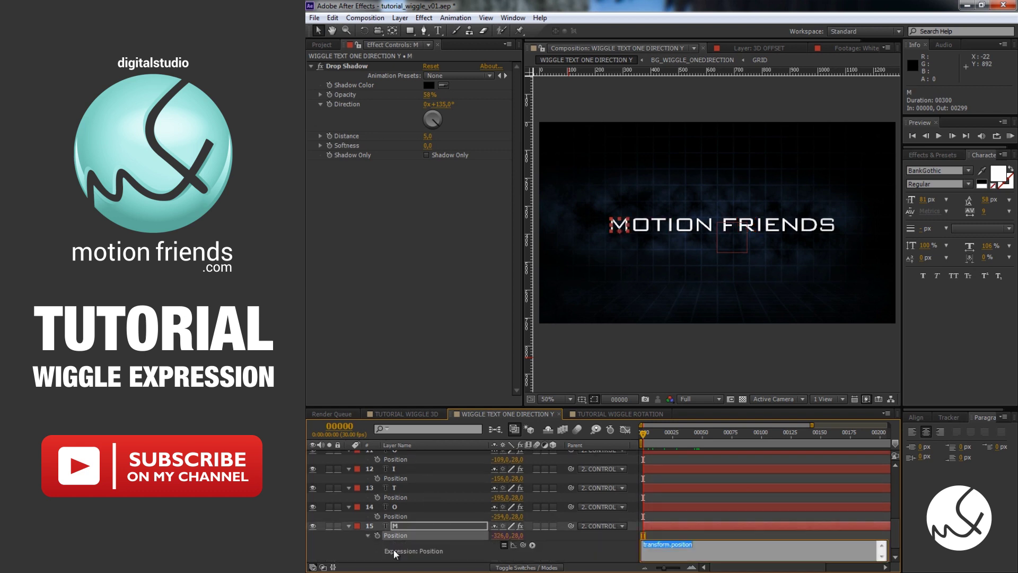
text(y=wi)
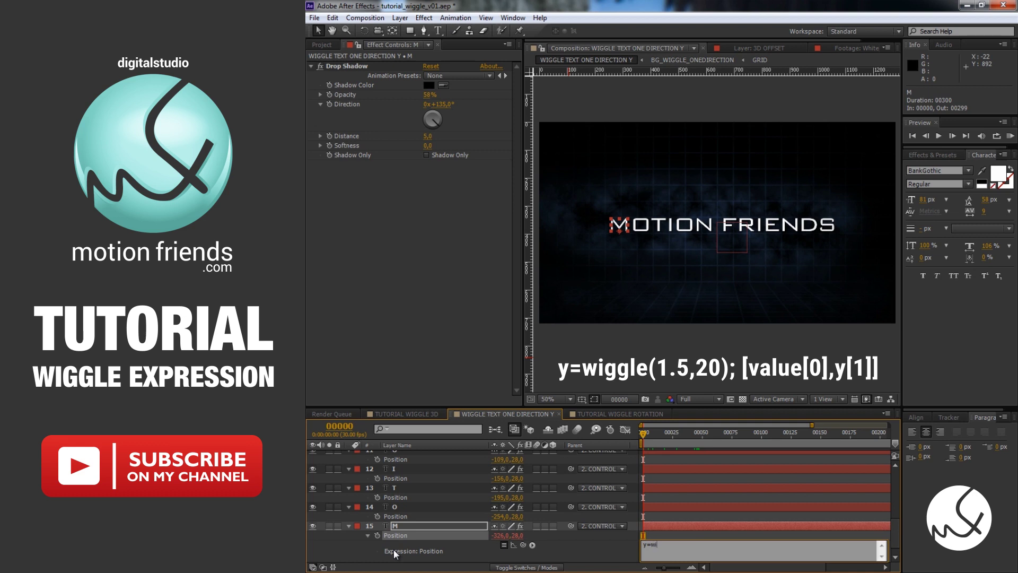
text(ggle(1.5,)
text(20);)
key(Return)
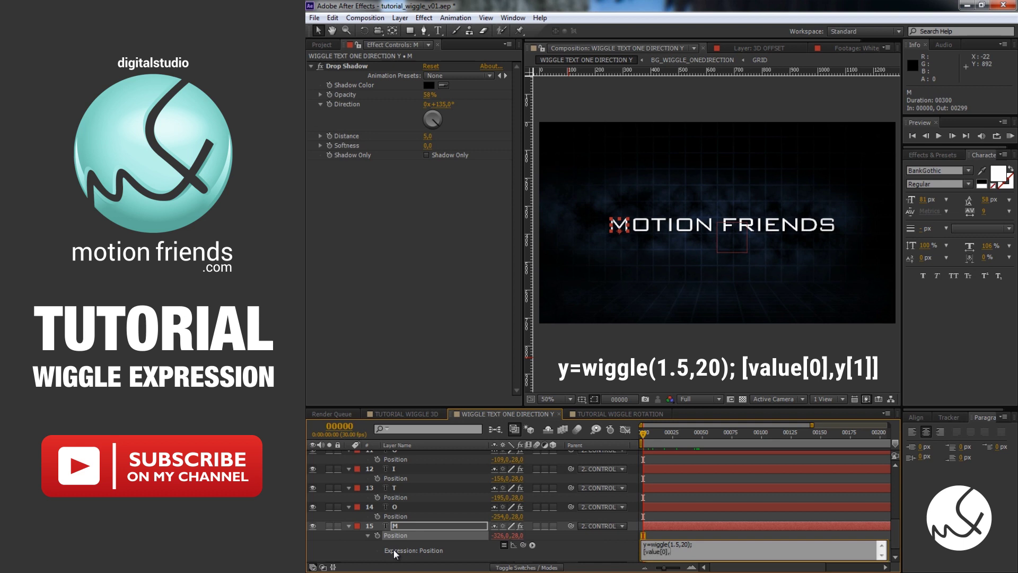
text(y[1]])
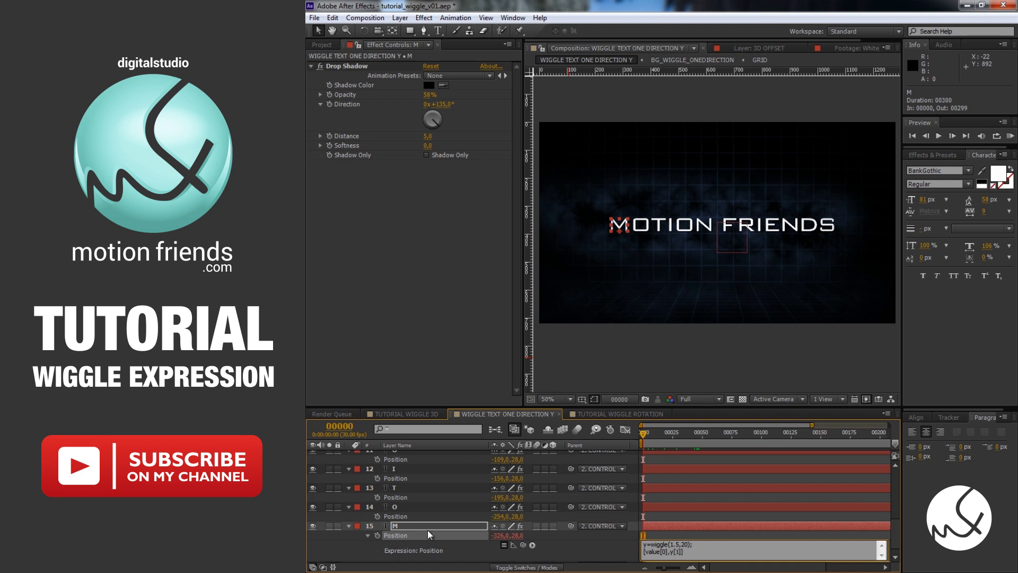
mouse_move(639, 432)
mouse_down()
mouse_move(683, 439)
mouse_move(626, 435)
mouse_up()
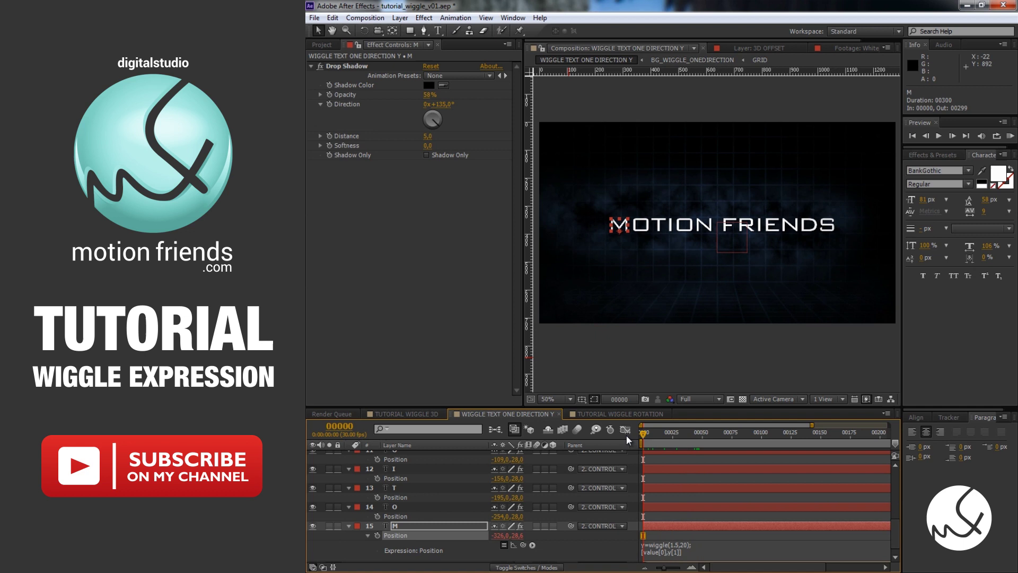
click(677, 545)
Try an expression on the O layer's Position, preview it, then delete it.
click(401, 507)
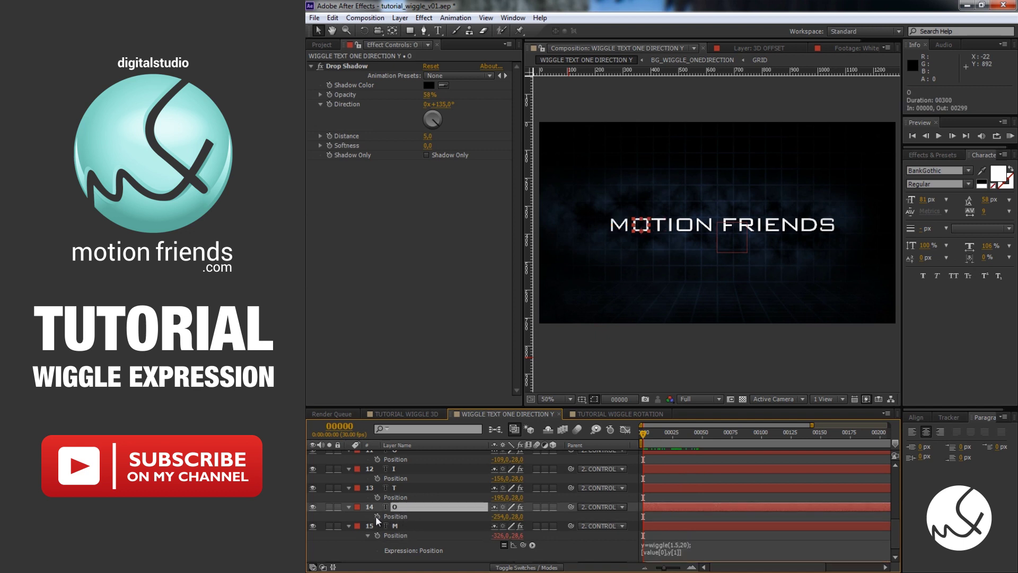
alt+click(377, 516)
drag(658, 436, 690, 432)
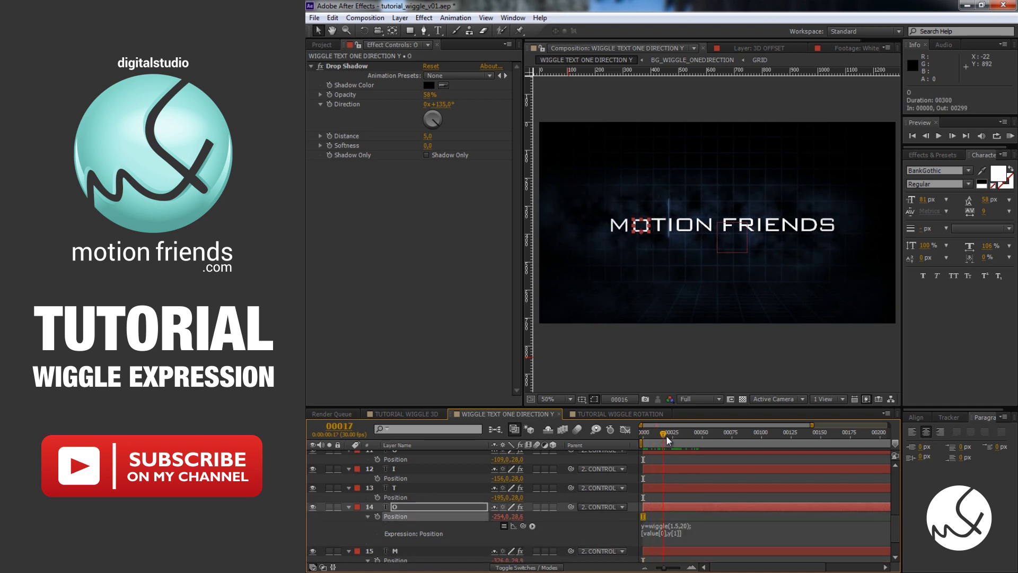
click(687, 528)
key(BackSpace)
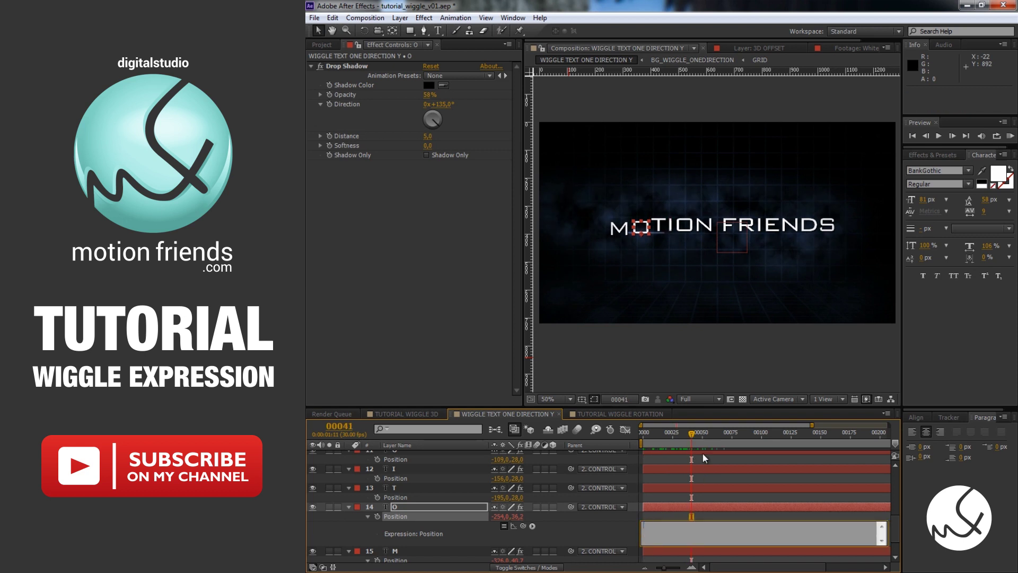
drag(675, 436, 624, 438)
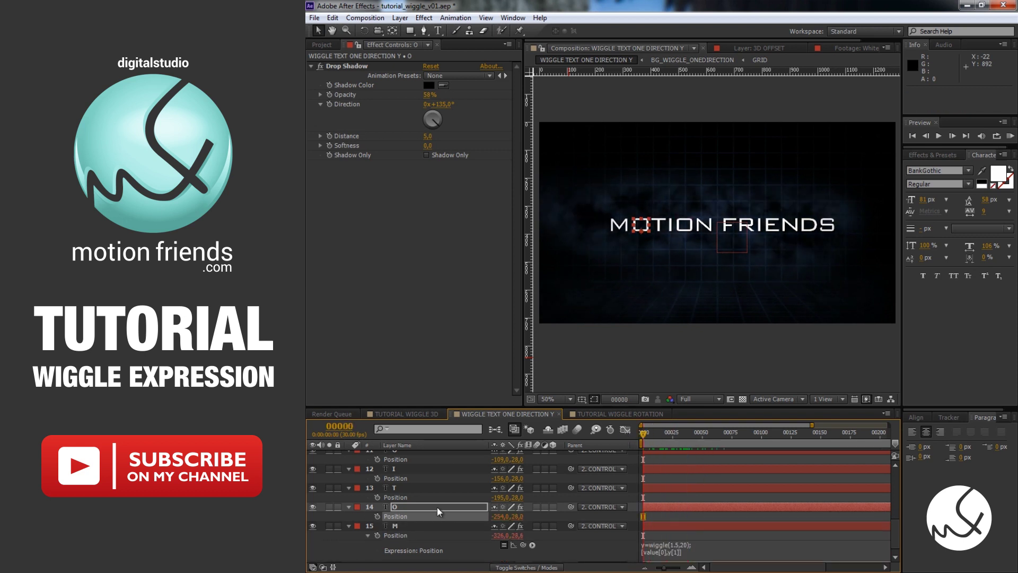
scroll(415, 501, up, 5)
scroll(415, 502, up, 5)
Lock CONTROL's Effect Controls and pick-whip its FREQ and AMP sliders into M's wiggle expression.
click(417, 463)
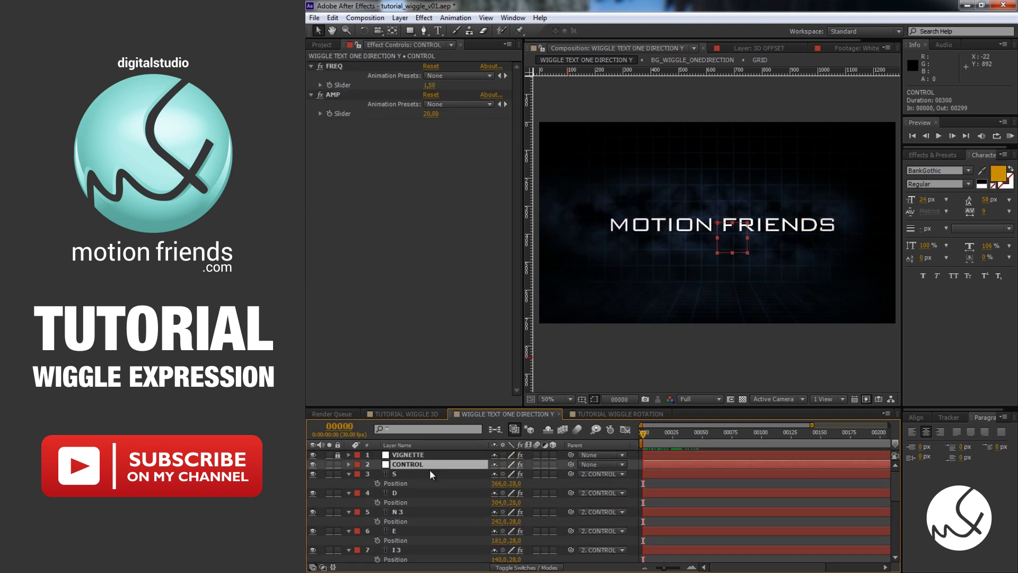
click(358, 45)
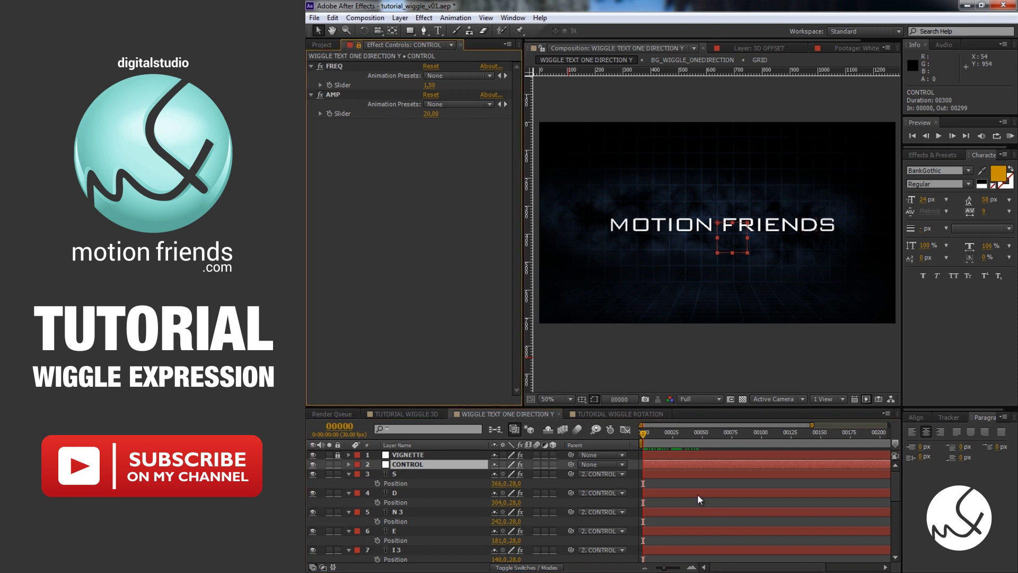
scroll(698, 495, down, 10)
click(416, 516)
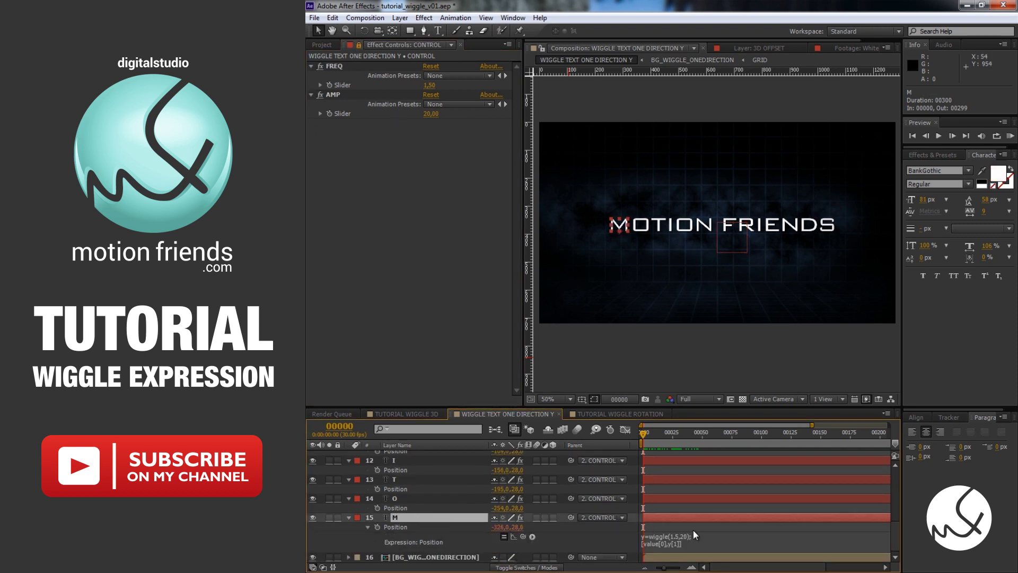
click(692, 536)
click(650, 536)
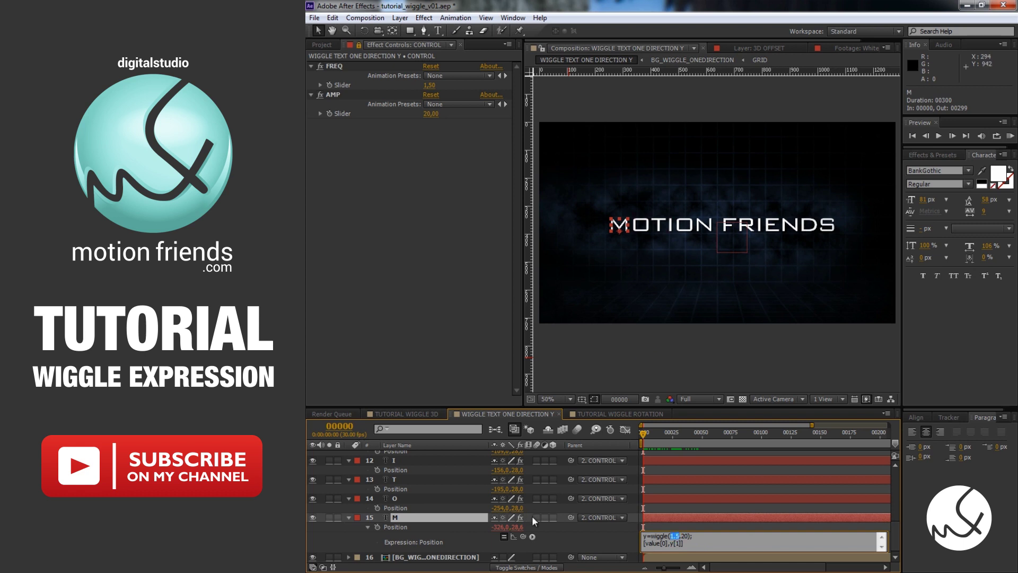
drag(523, 536, 358, 80)
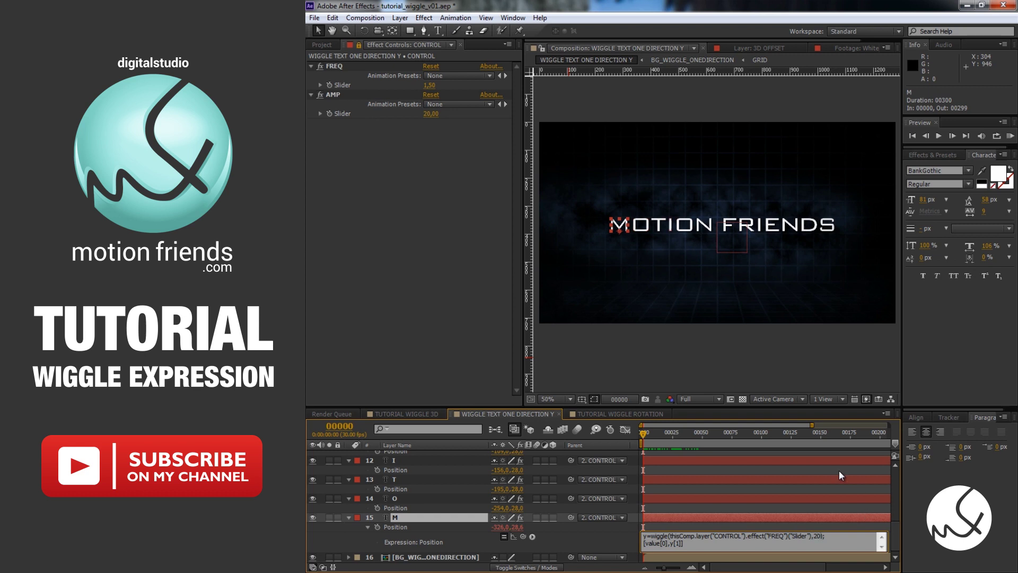
drag(523, 537, 345, 114)
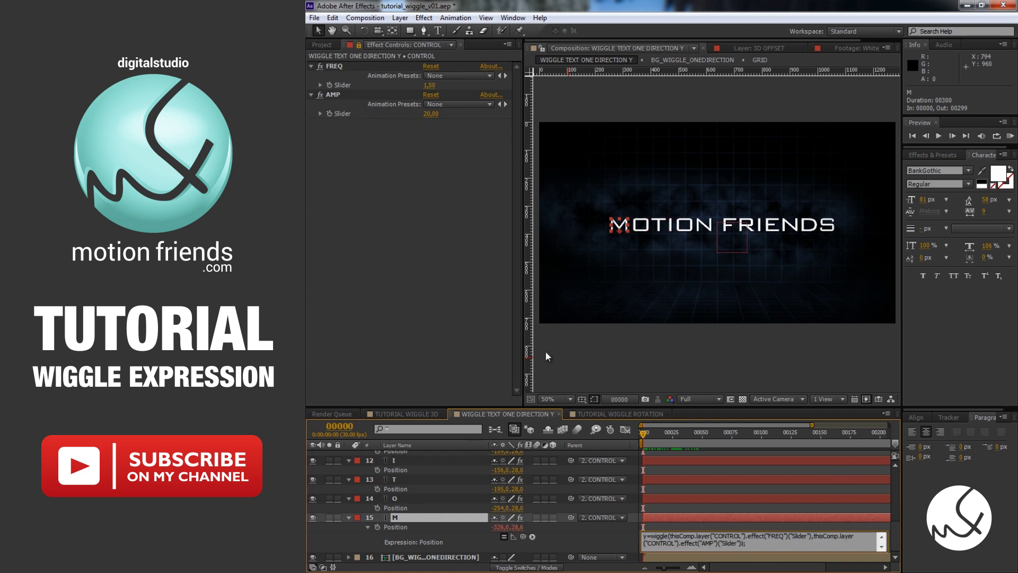
drag(652, 437, 702, 436)
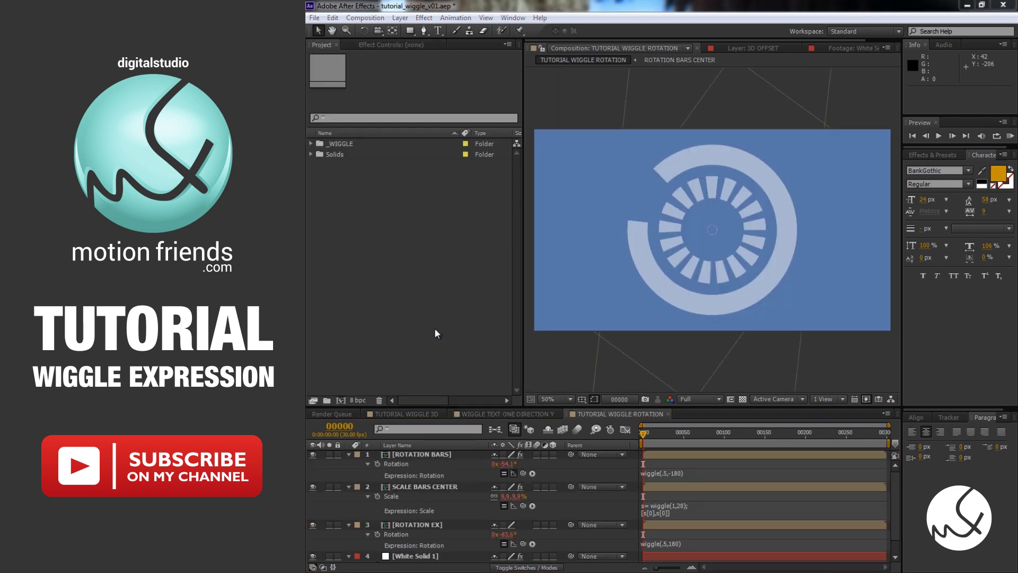
Solo ROTATION BARS and scrub to preview its rotation wiggle, then unsolo it.
click(417, 454)
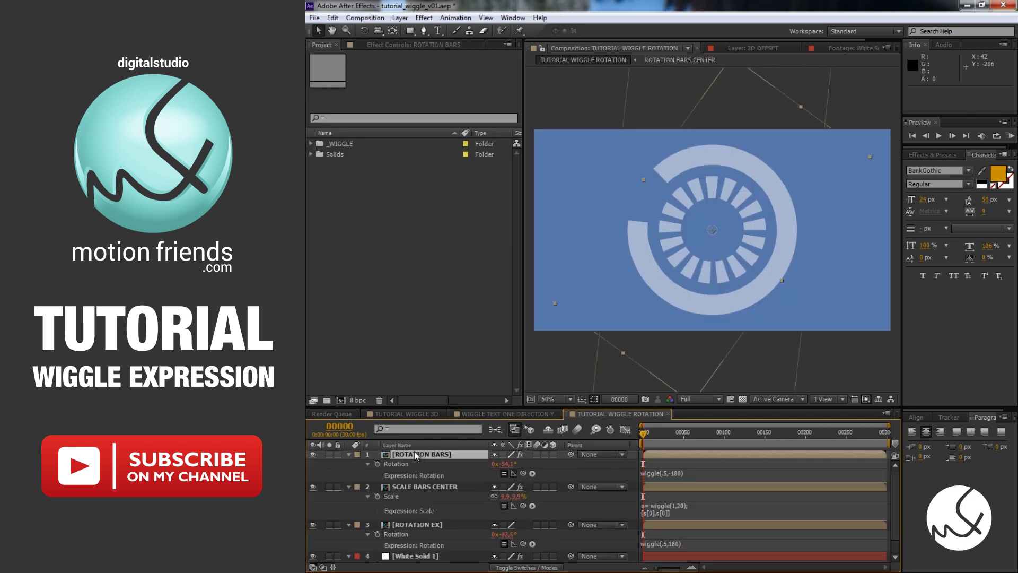
click(329, 455)
mouse_move(644, 433)
mouse_down()
mouse_move(661, 434)
mouse_move(643, 433)
mouse_up()
click(328, 454)
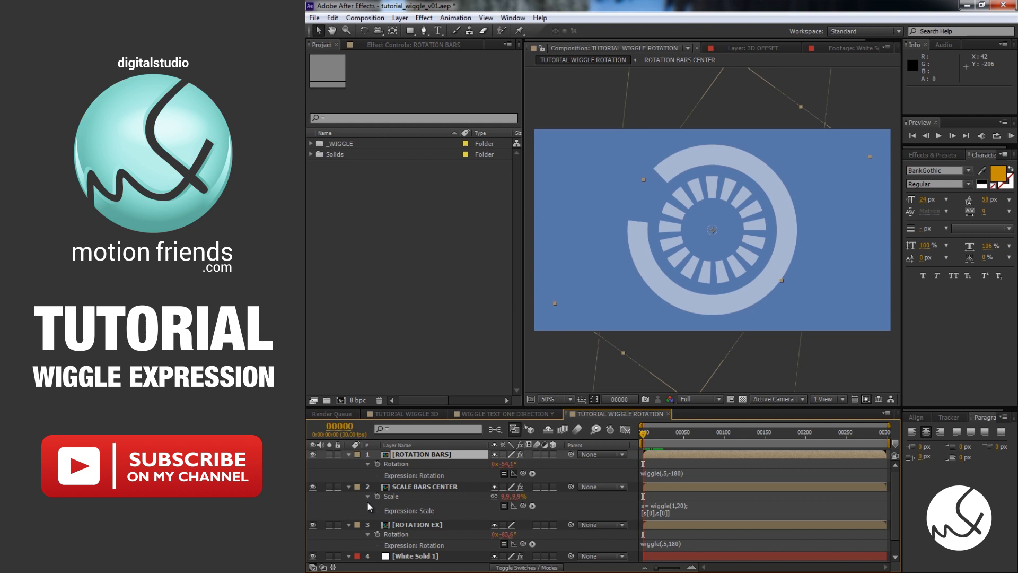
Solo the ROTATION EX ring to preview its wiggle, then solo only SCALE BARS CENTER.
click(329, 524)
click(427, 525)
drag(650, 432, 647, 434)
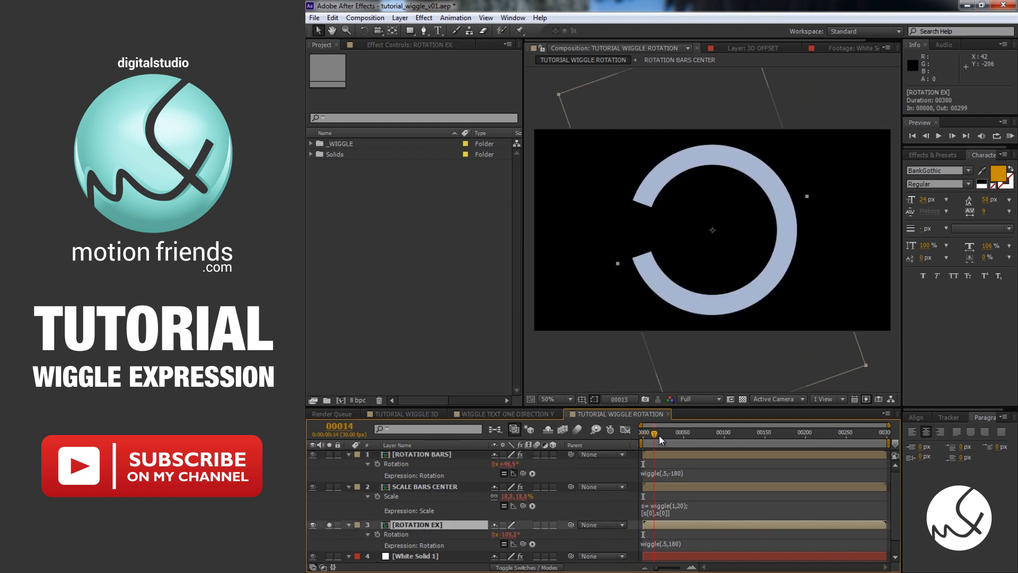
drag(647, 433, 674, 435)
click(329, 524)
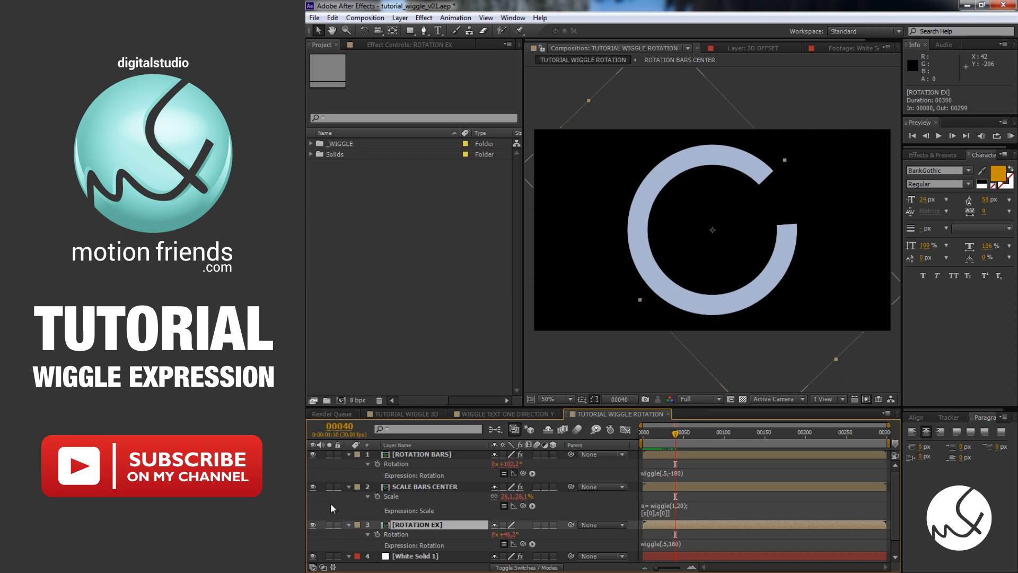
click(329, 486)
click(419, 487)
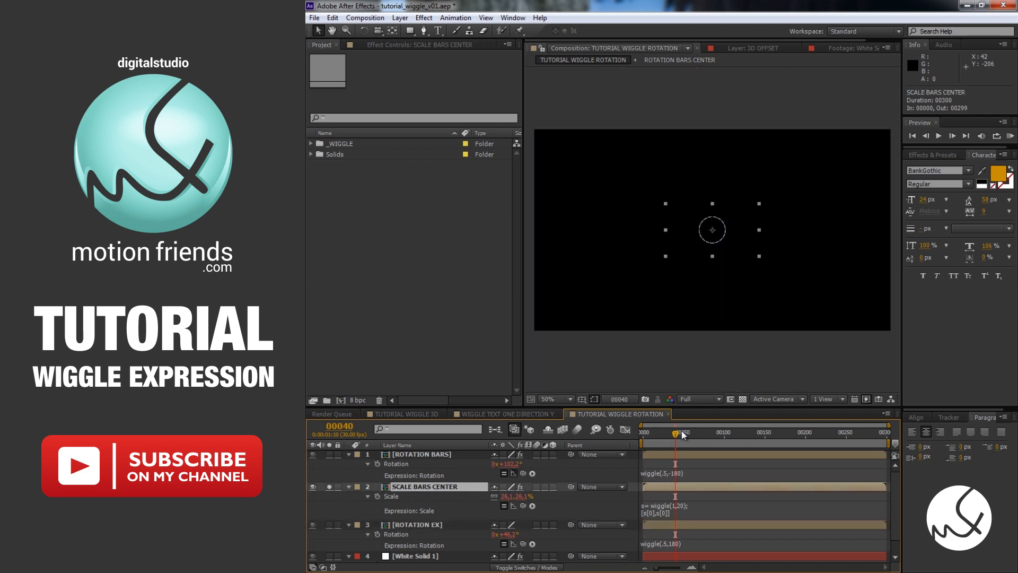
Inspect SCALE BARS CENTER's s=wiggle(1,20) Scale expression, unsolo it, and select White Solid 1.
mouse_move(682, 434)
mouse_down()
mouse_move(638, 436)
mouse_move(695, 434)
mouse_move(632, 432)
mouse_up()
click(691, 508)
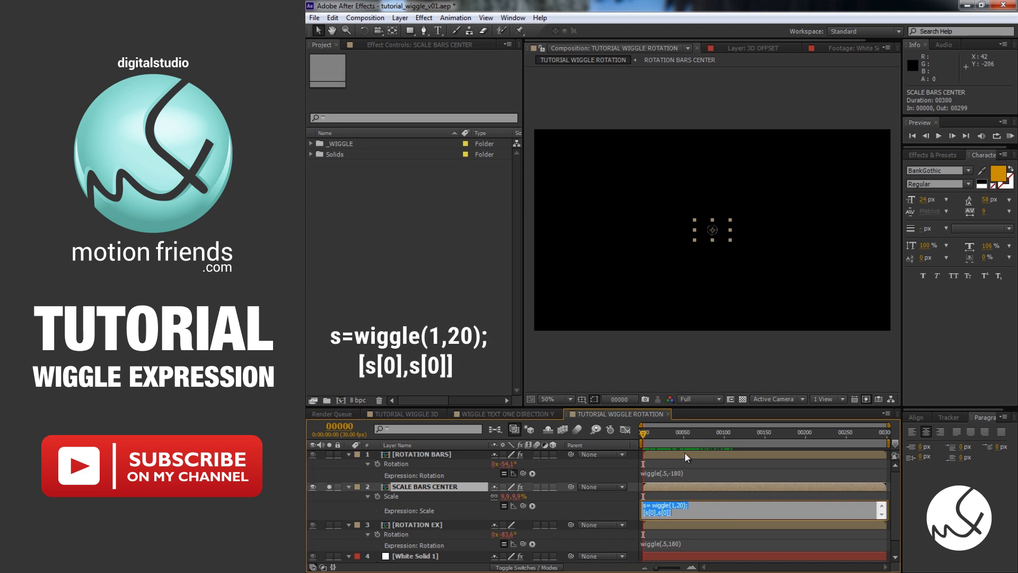
key(KP_Enter)
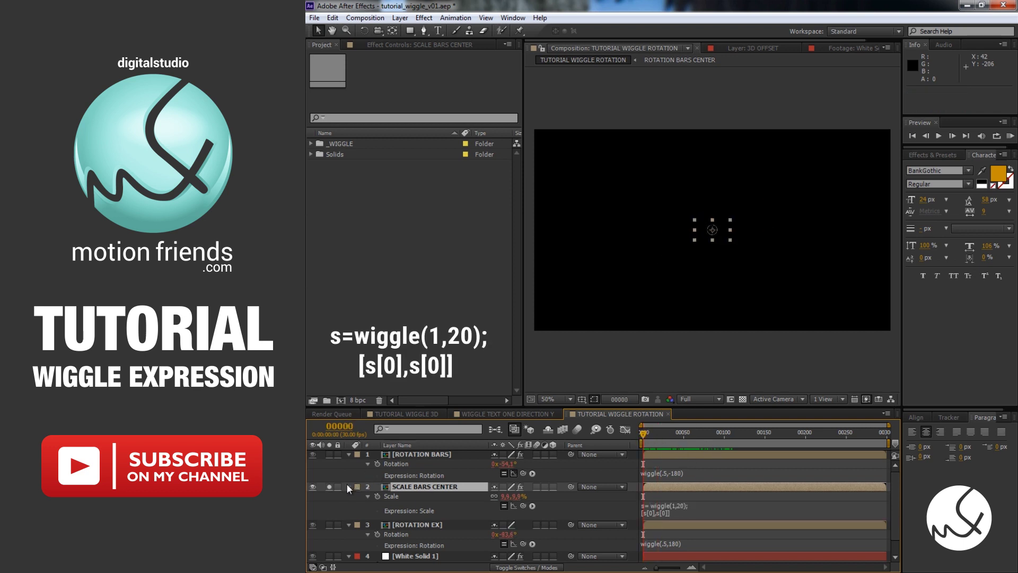
click(330, 487)
click(419, 556)
Solo White Solid 1 to watch its Opacity wiggle flicker, then unsolo it.
key(e)
key(e)
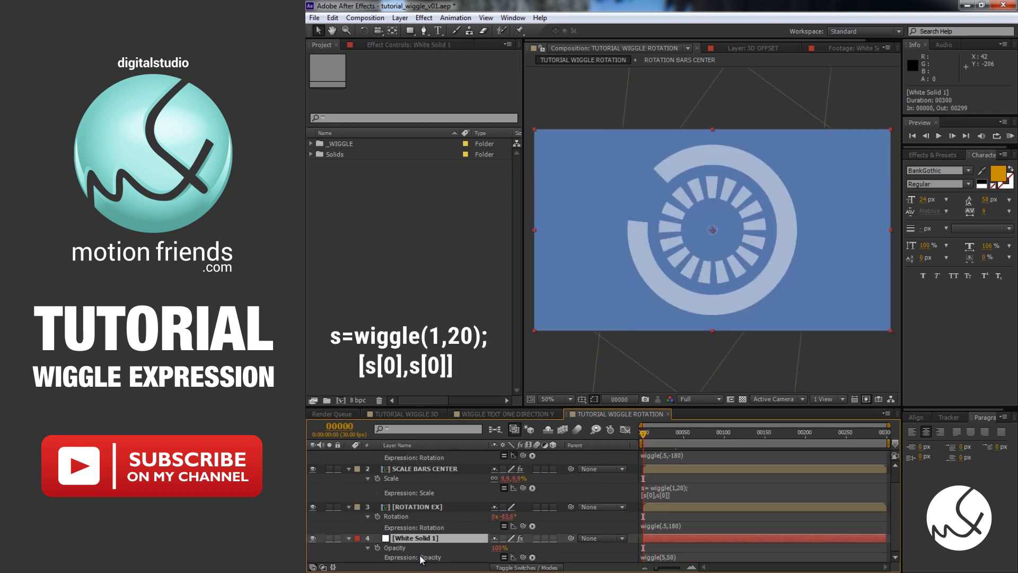
click(329, 538)
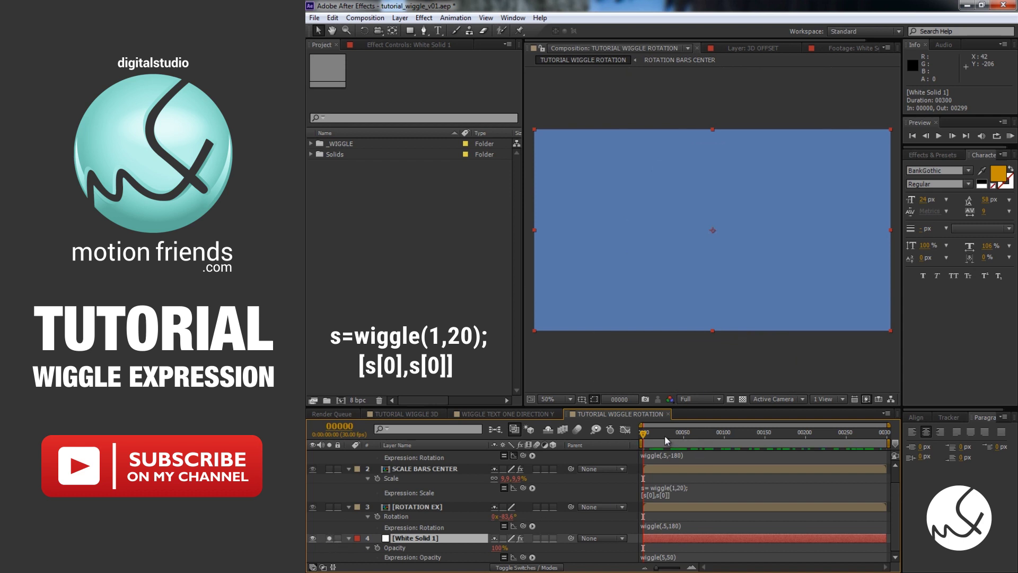
drag(646, 438, 654, 438)
mouse_move(666, 438)
mouse_down()
mouse_move(684, 441)
mouse_move(643, 440)
mouse_up()
click(330, 537)
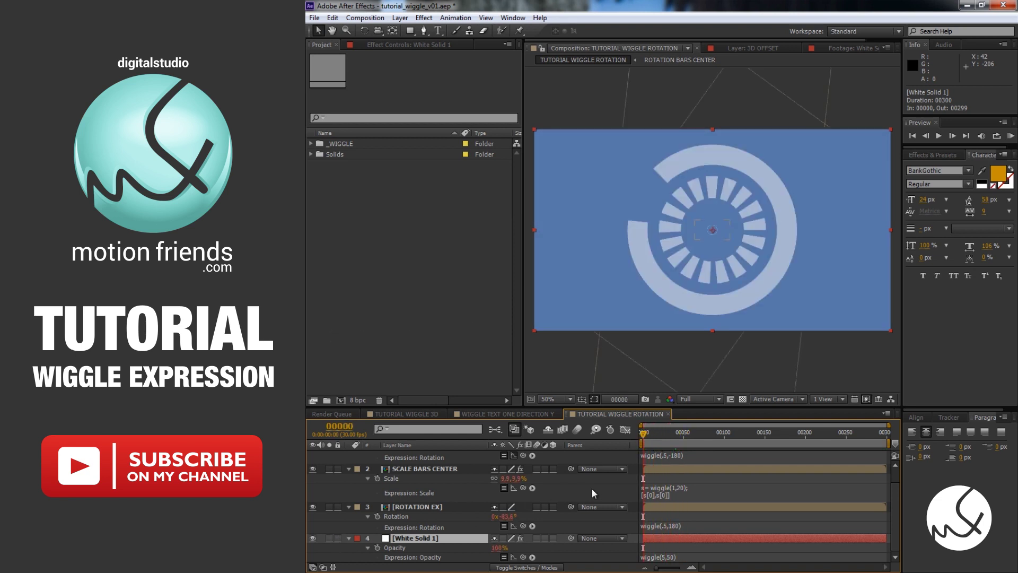
scroll(632, 492, up, 1)
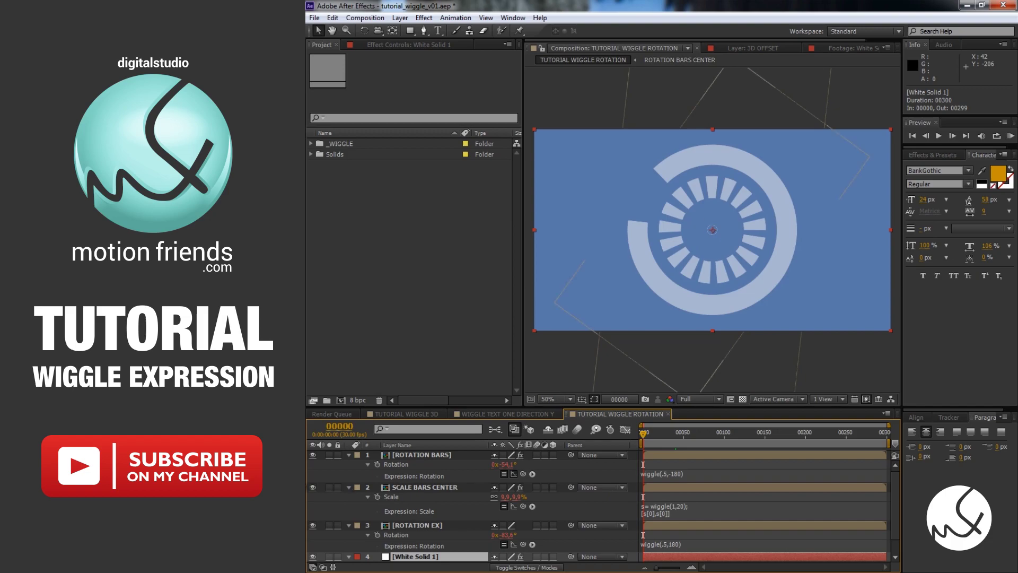